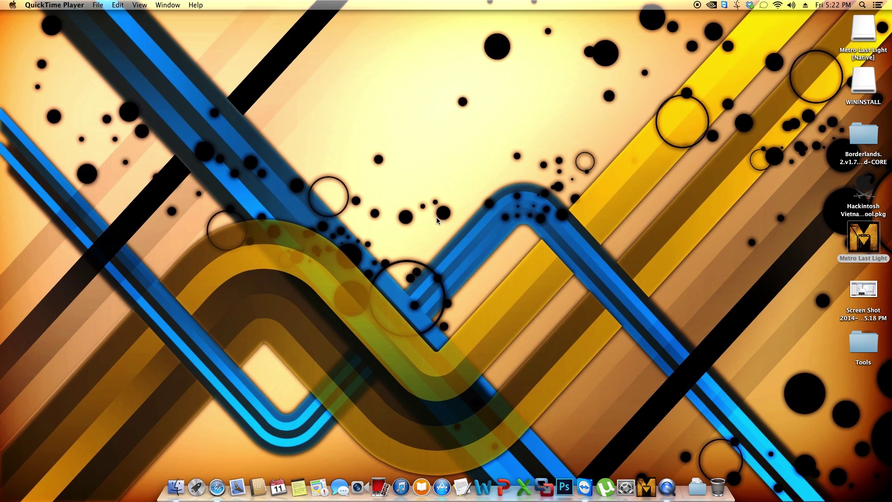
Launch the Hackintosh Vietnam Tool installer and highlight the version and Clover build 2749 in What's New
drag(867, 193, 841, 186)
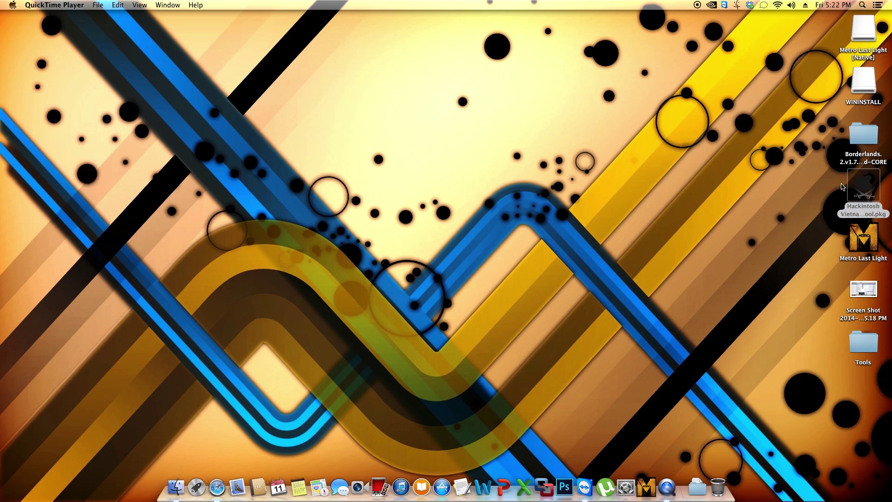
double_click(867, 187)
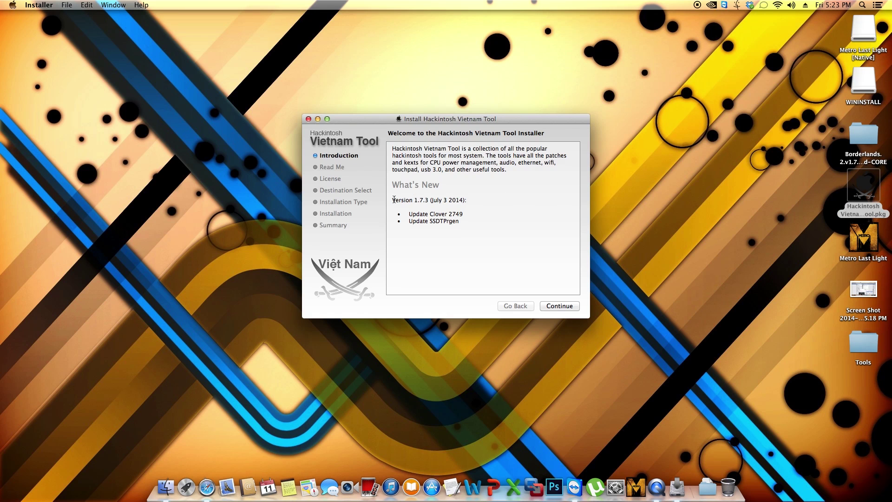
drag(467, 200, 392, 200)
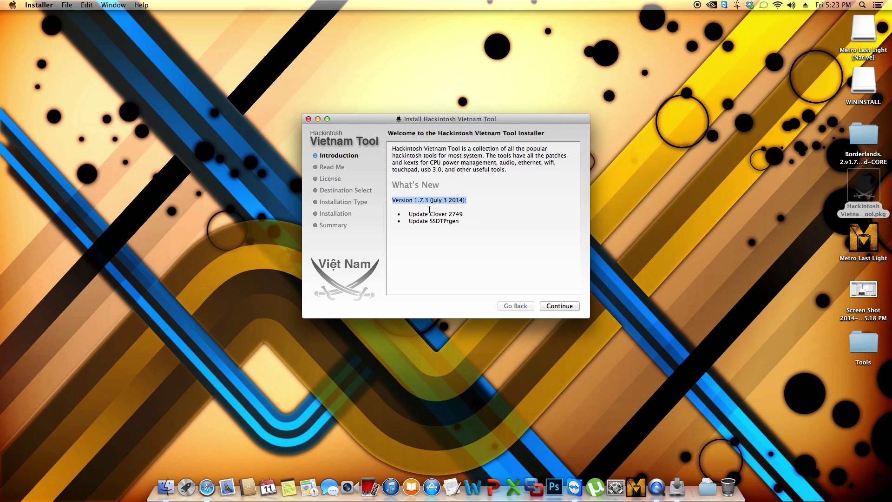
drag(463, 214, 451, 217)
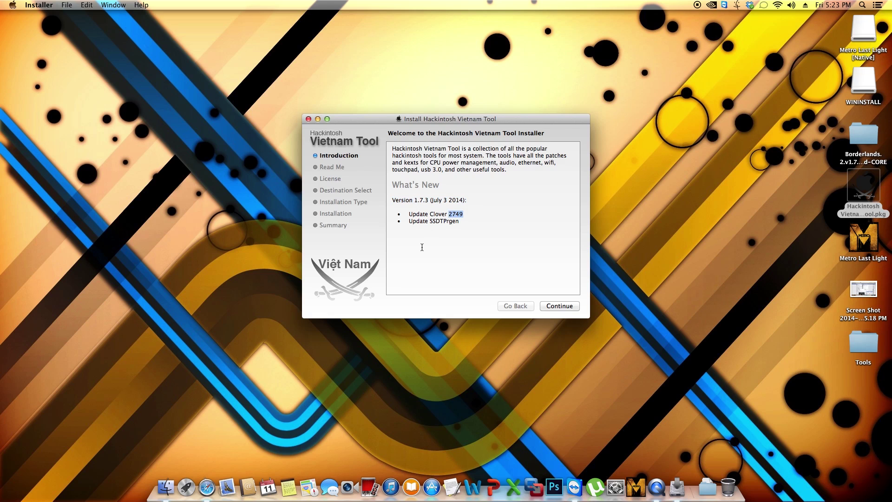
Continue past Read Me and agree to the license agreement
click(568, 307)
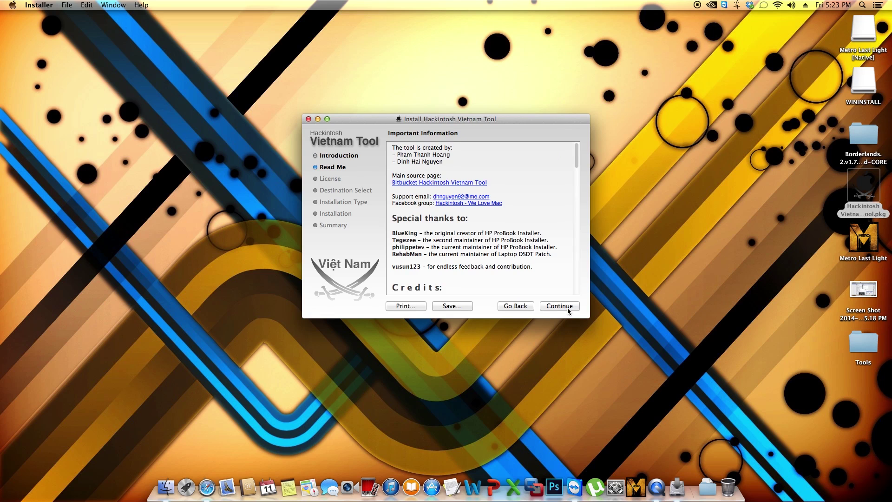
click(567, 307)
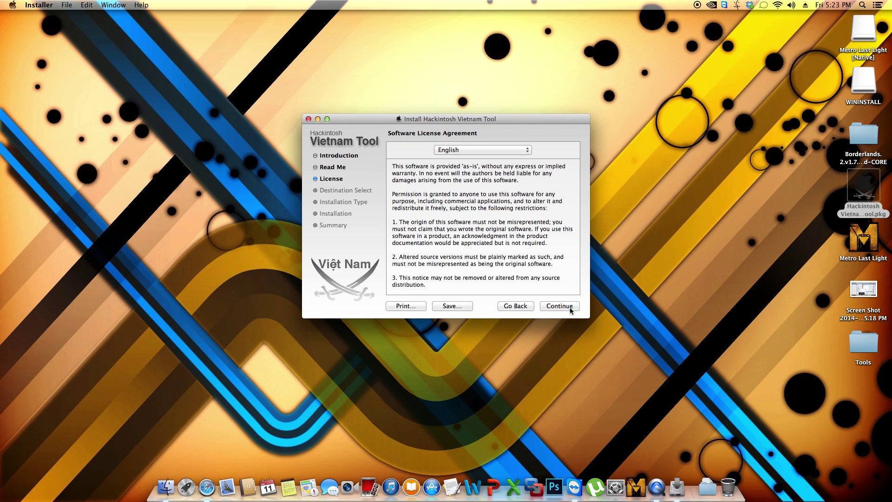
click(572, 309)
click(536, 195)
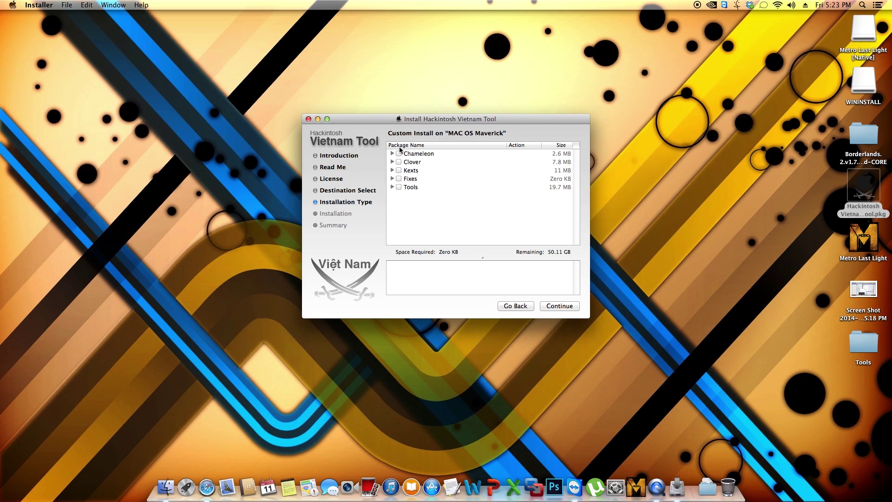
Tick Install Clover UEFI and the Haswell Desktop CPU config (SMBIOS iMac 14,2)
click(392, 161)
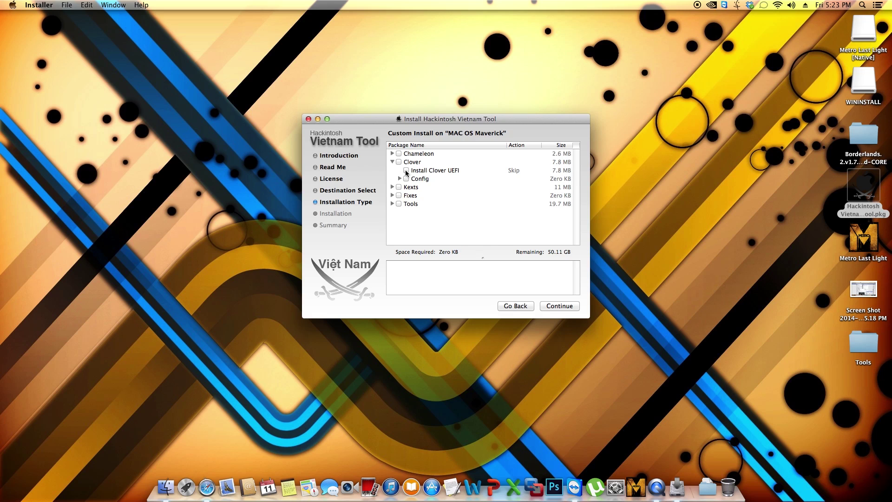
click(407, 171)
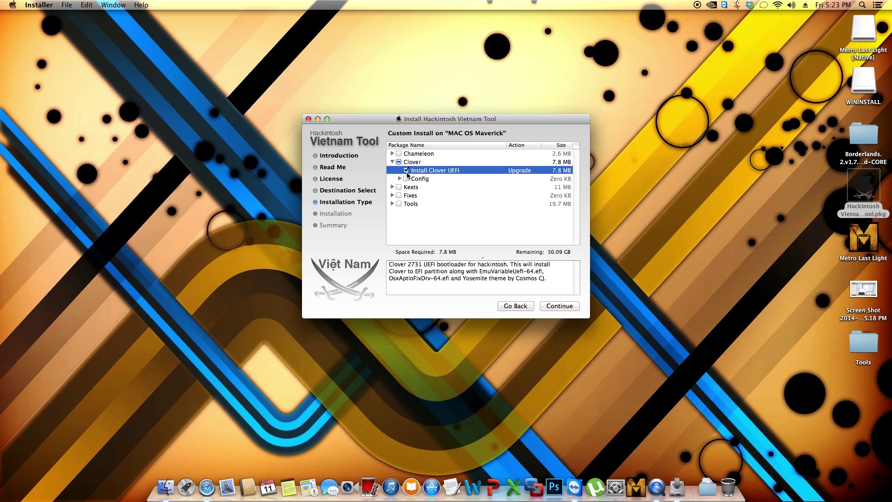
click(401, 179)
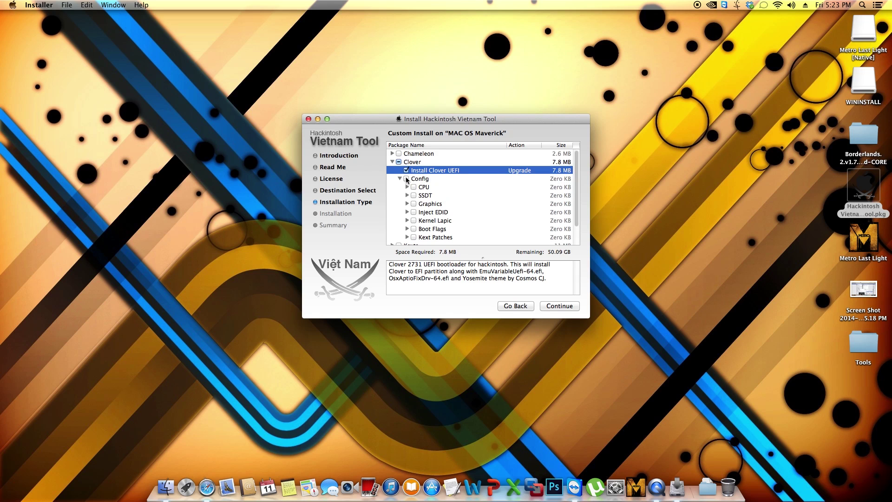
scroll(578, 194, down, 1)
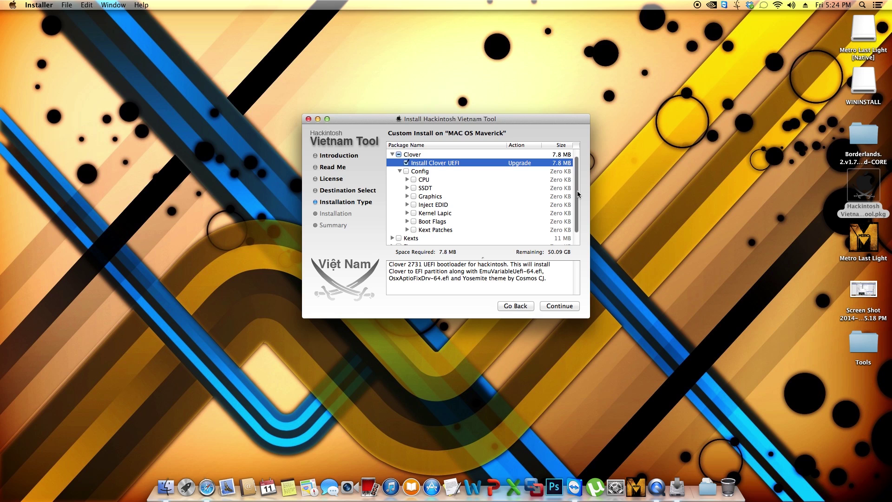
click(407, 180)
scroll(437, 200, down, 3)
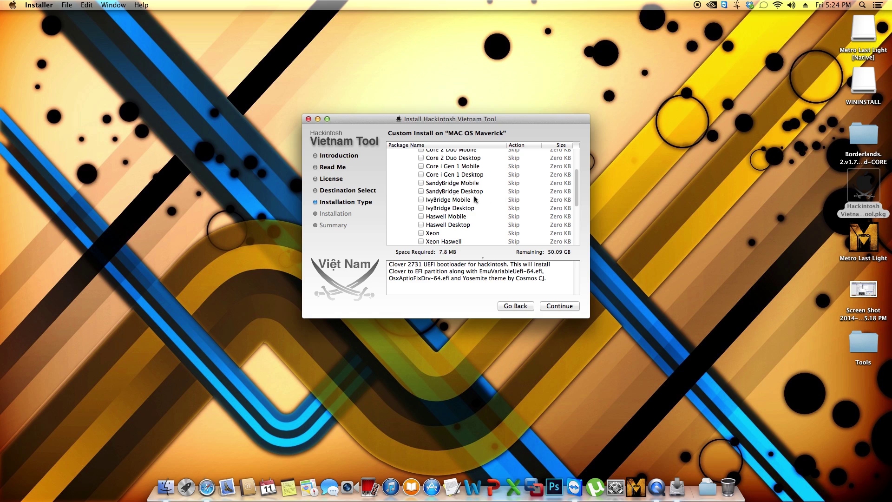
scroll(436, 221, down, 1)
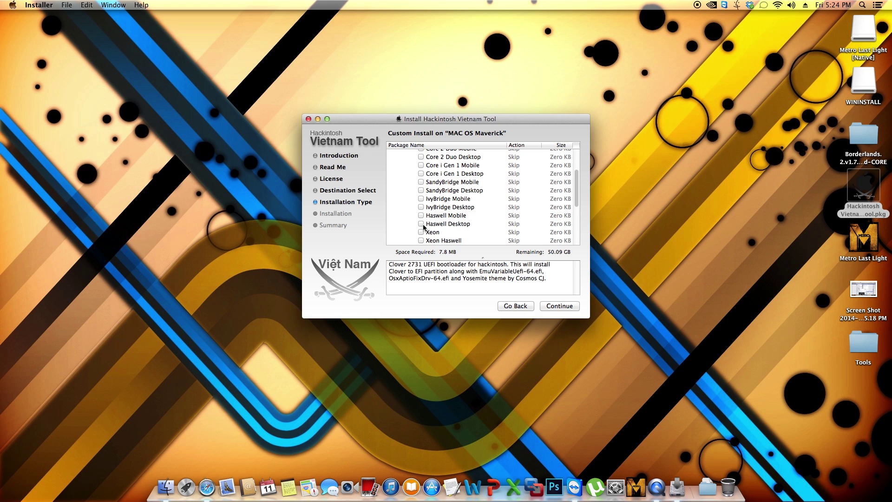
click(423, 225)
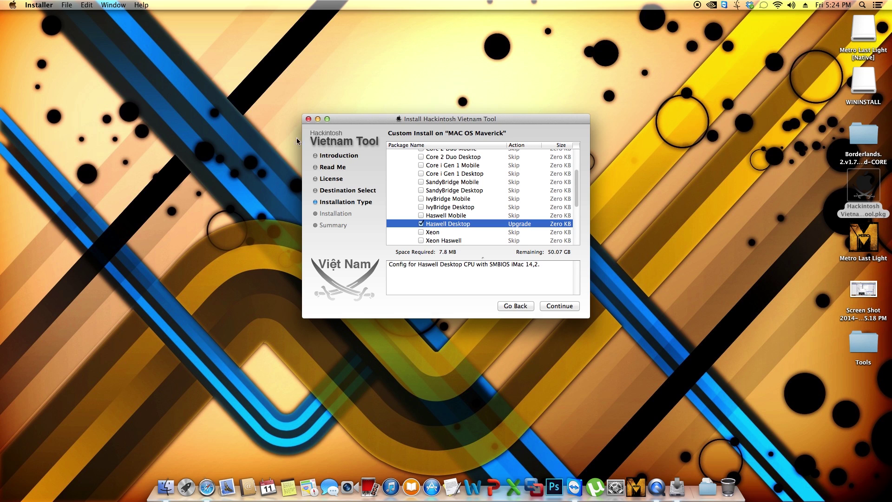
Open About This Mac's More Info overview and move it to the top-left corner
click(13, 4)
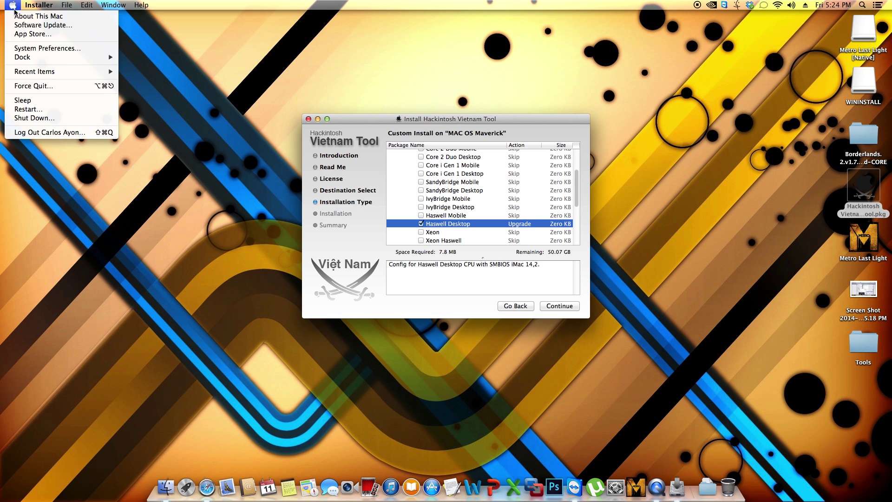
click(18, 14)
click(445, 229)
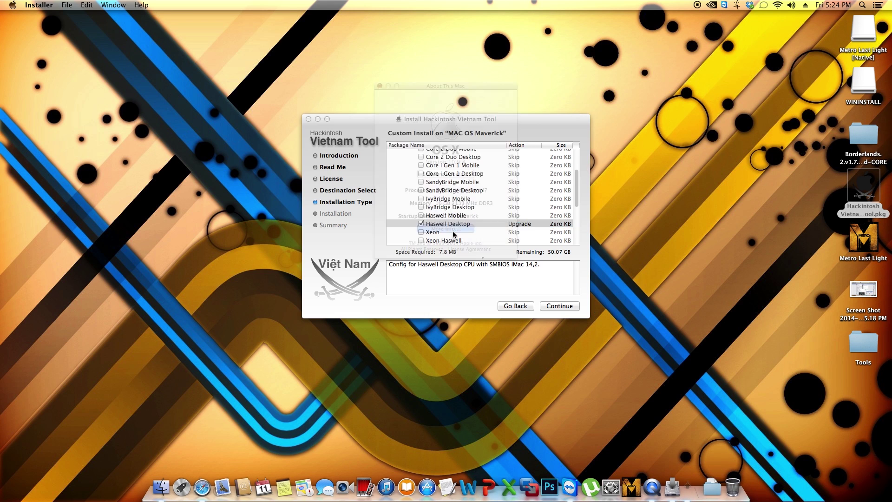
drag(467, 70, 188, 51)
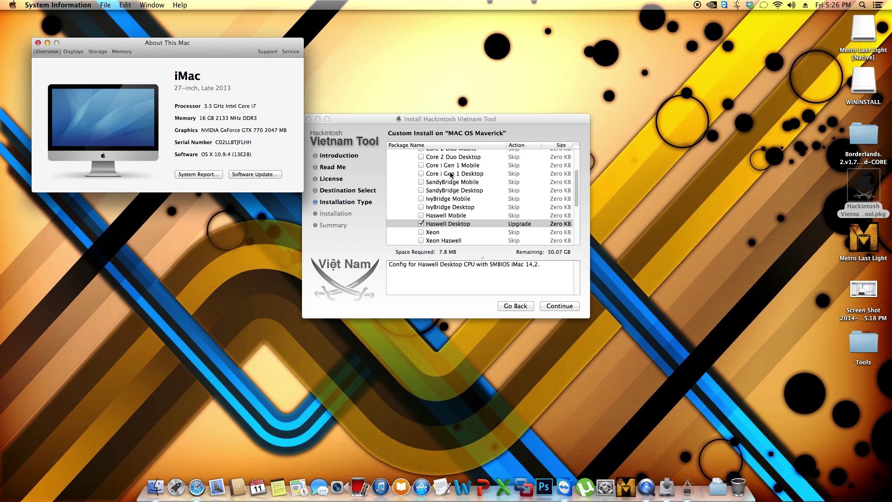
Bring the installer forward and review the SSDT group's Generate and Custom options
click(461, 121)
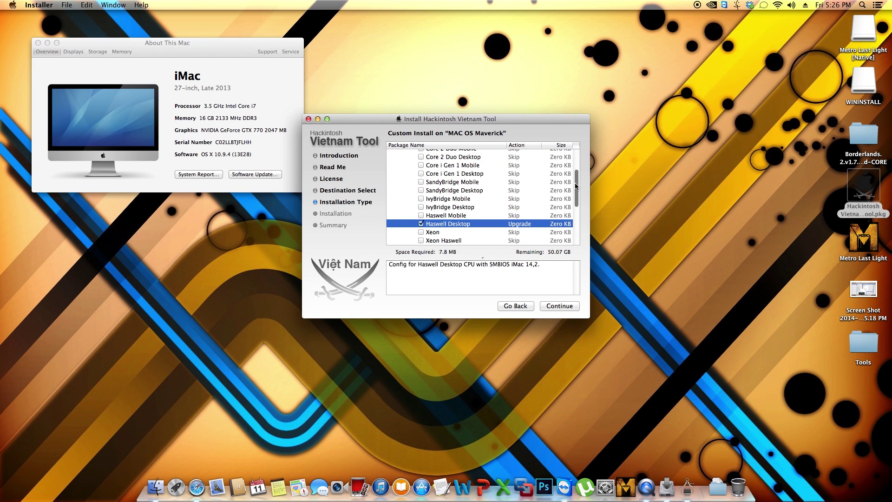
drag(575, 185, 581, 211)
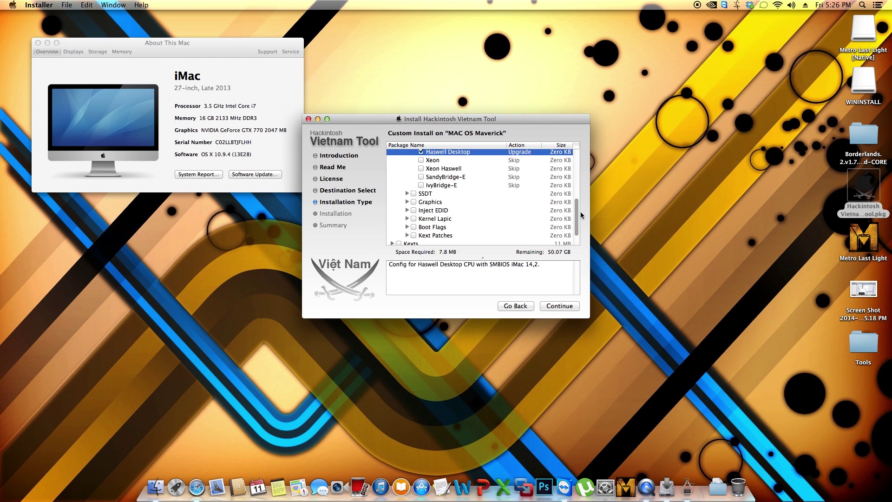
click(407, 193)
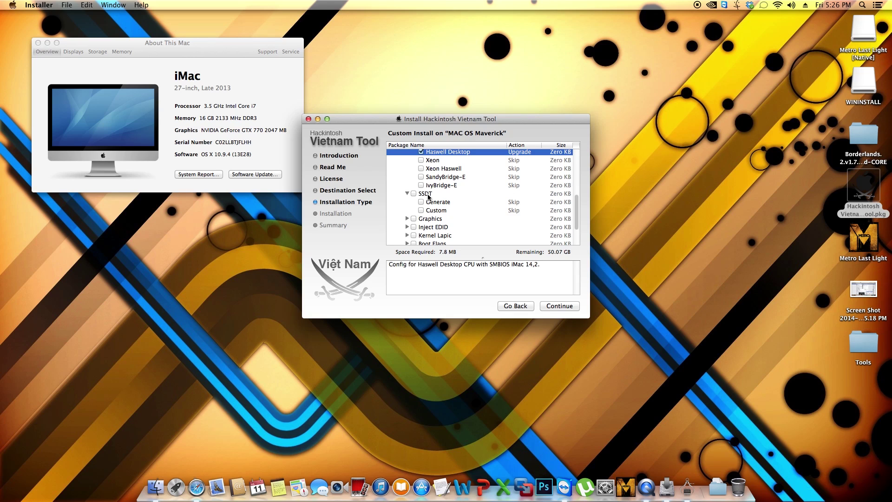
click(429, 194)
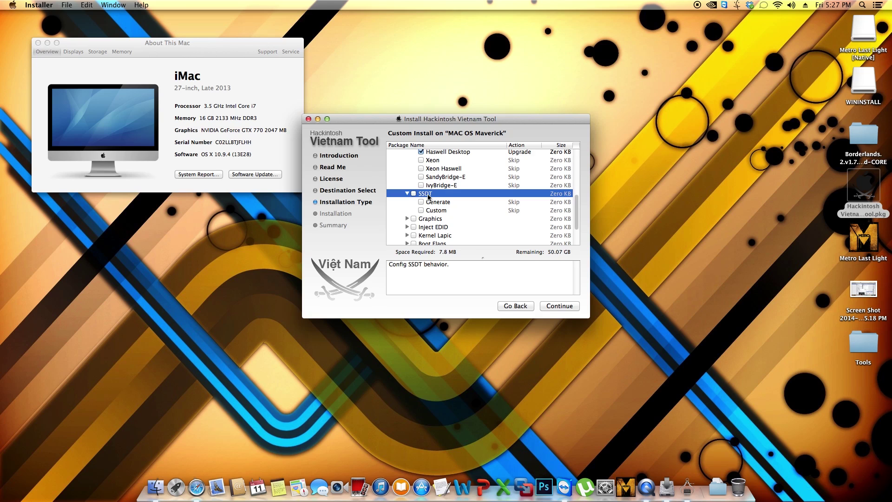
click(431, 204)
click(437, 211)
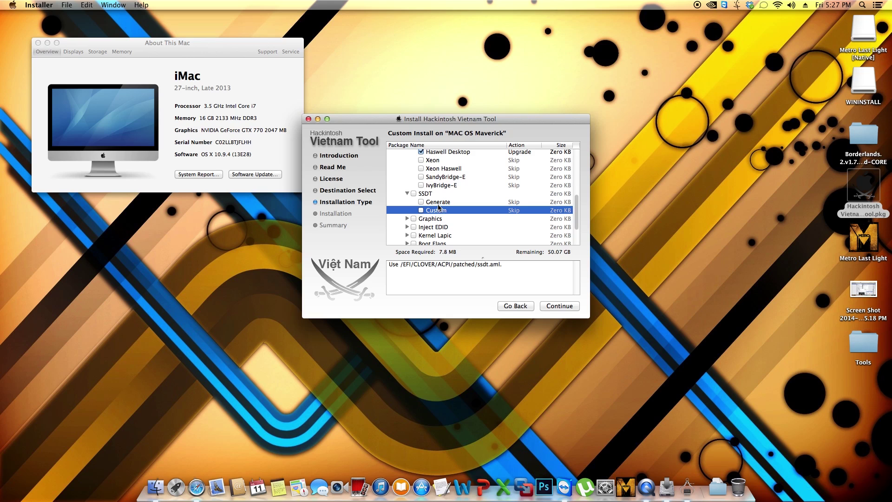
Expand Graphics and read the nVidia option's auto-config caution, leaving it unticked
click(408, 218)
scroll(415, 222, down, 5)
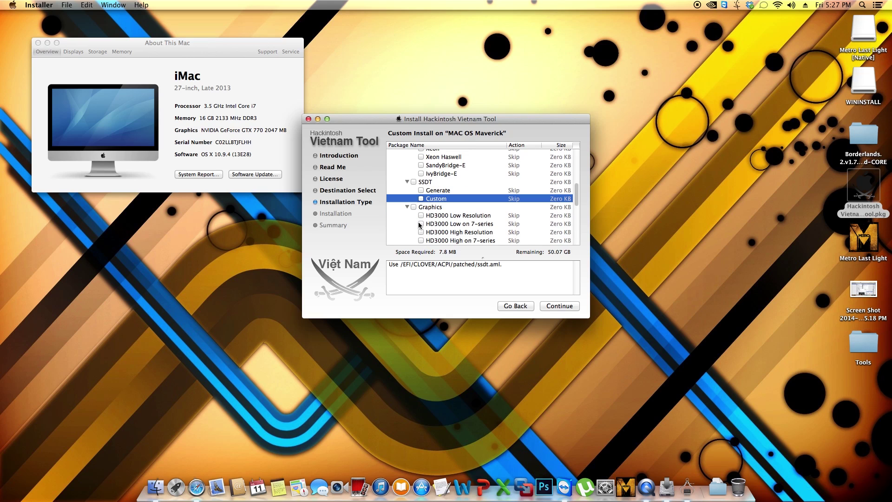
scroll(419, 227, down, 10)
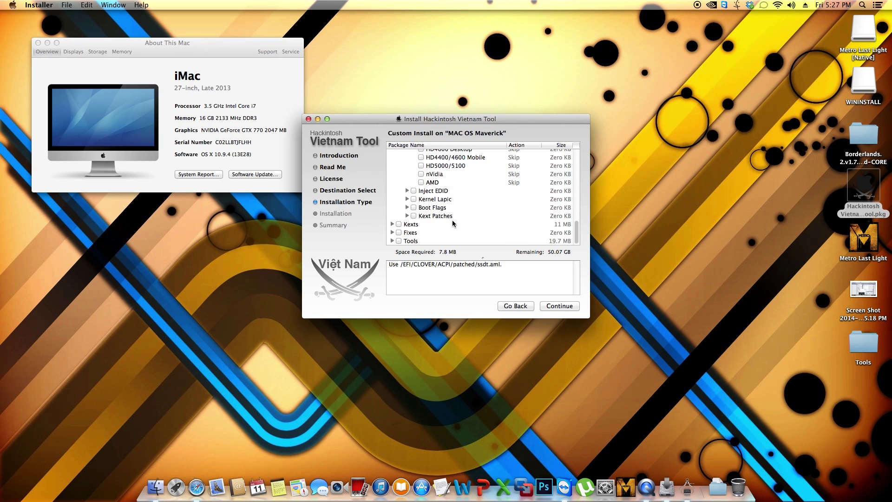
click(435, 175)
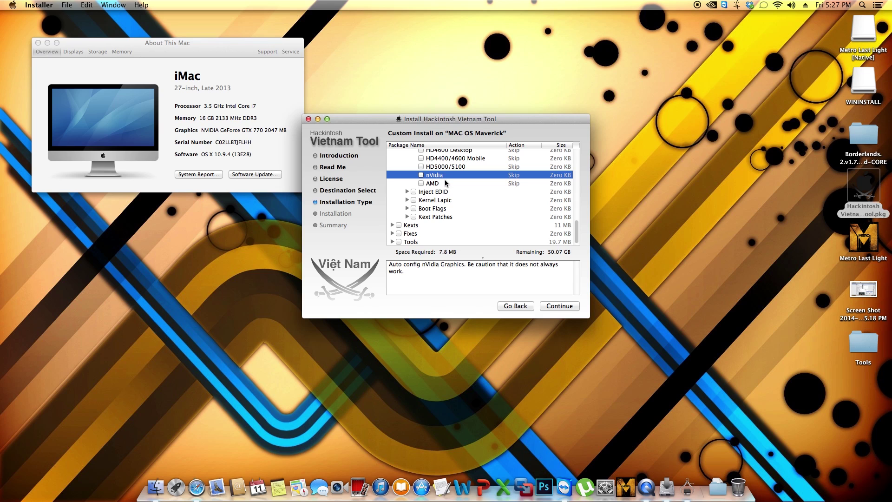
drag(467, 266, 563, 274)
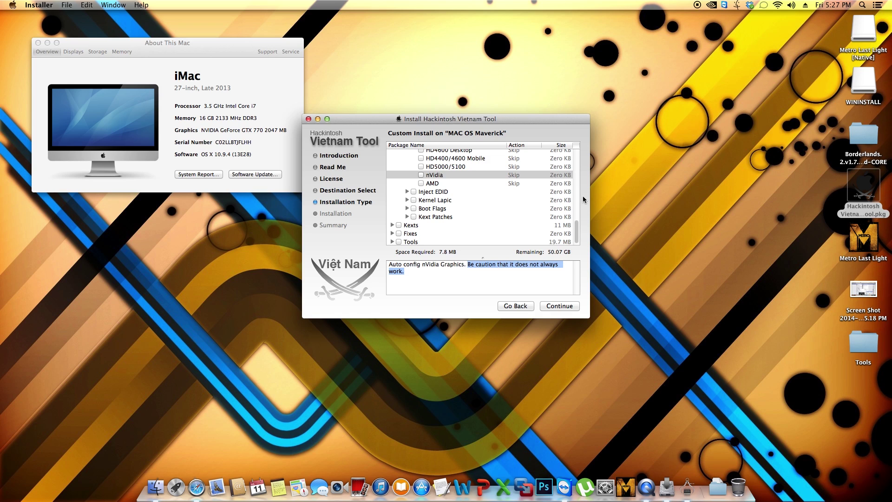
click(407, 191)
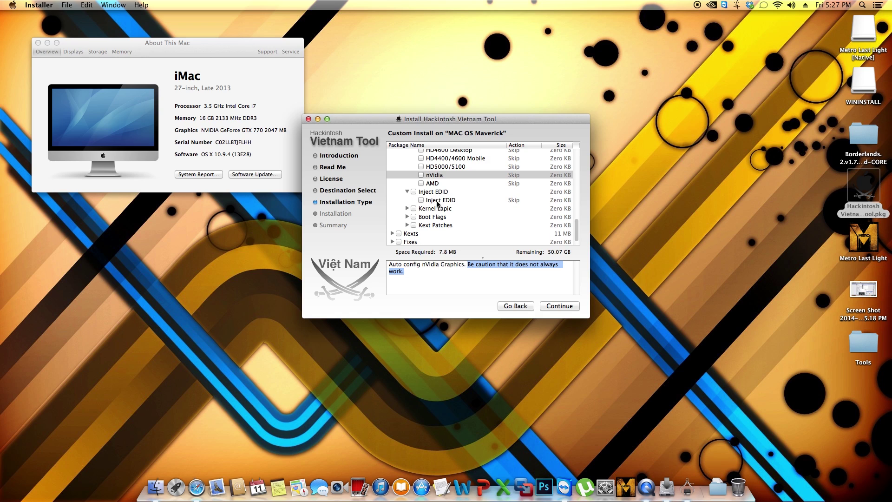
Read the Inject EDID description and expand the Boot Flags arguments
click(437, 201)
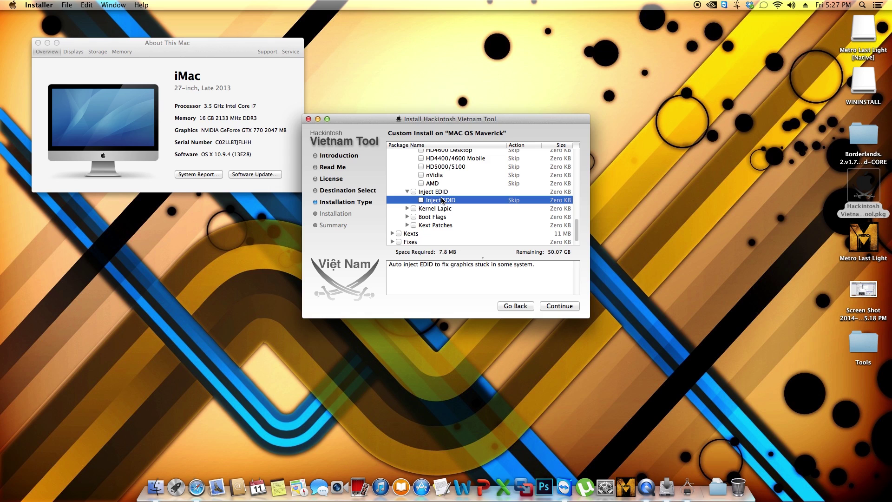
drag(532, 266, 389, 264)
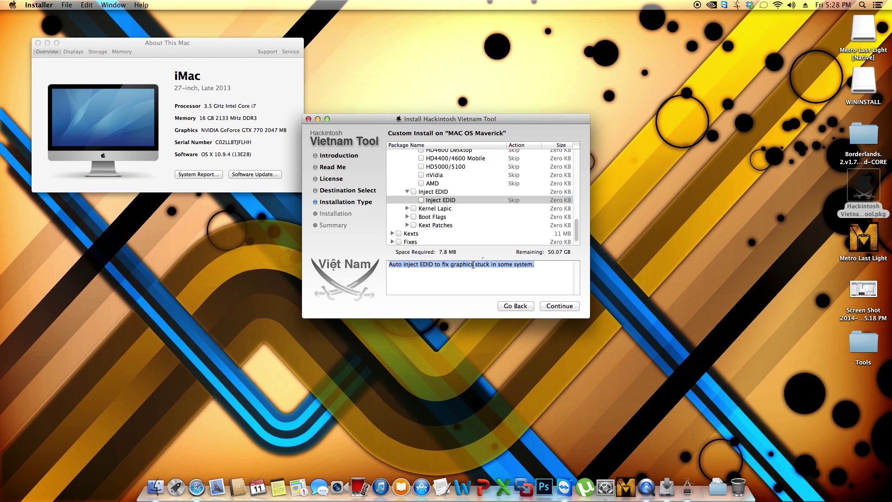
click(408, 217)
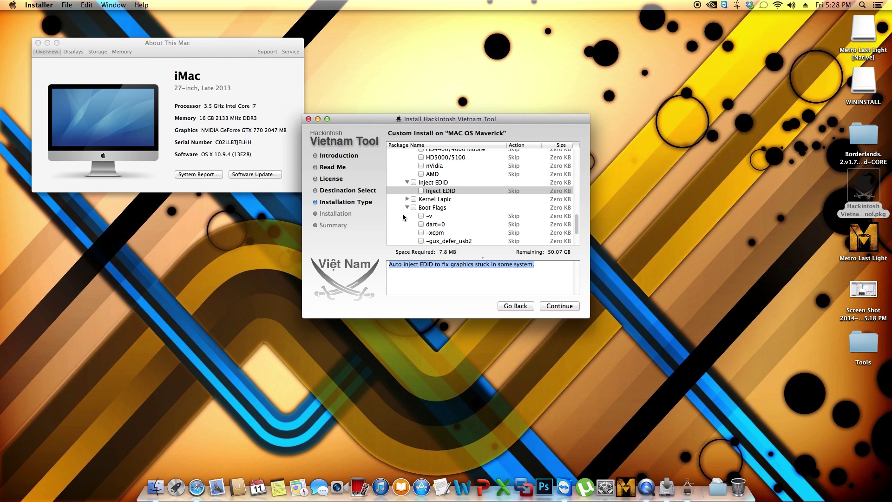
scroll(402, 214, down, 2)
scroll(402, 215, down, 1)
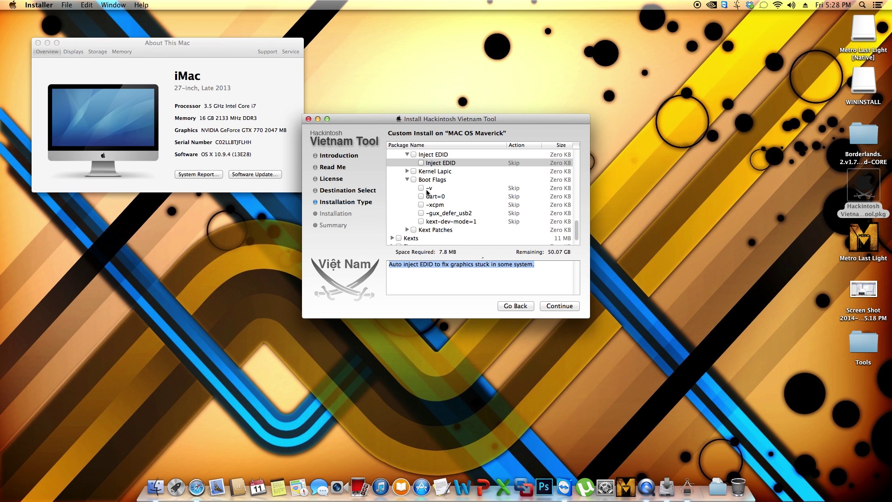
scroll(435, 216, down, 2)
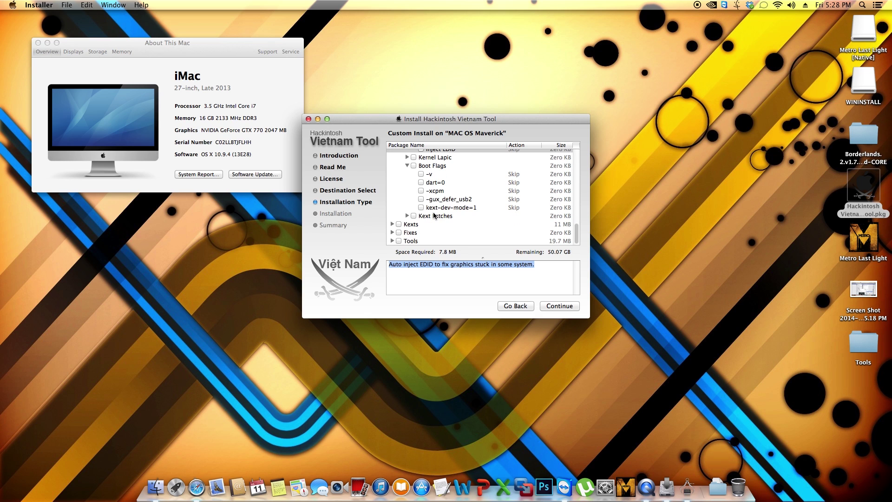
Under Kext Patches, tick Enable Trim Support and Intel USB 3.0 after sleep
click(408, 216)
scroll(416, 221, down, 3)
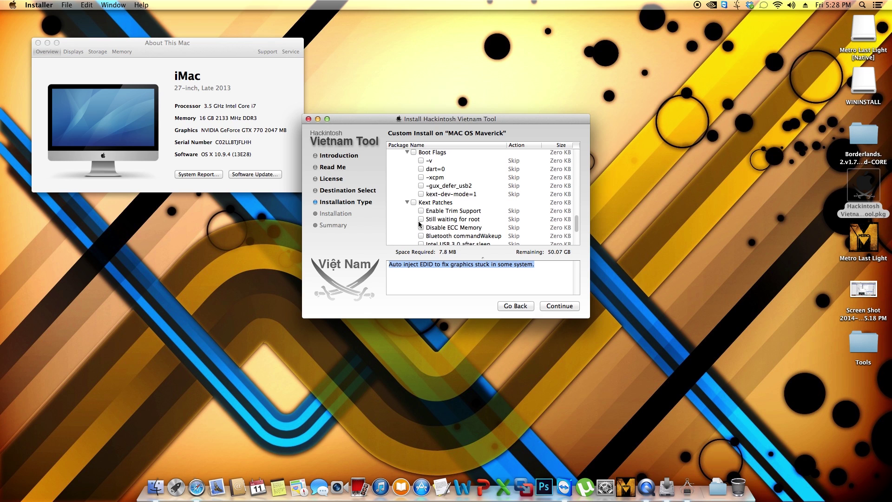
click(422, 196)
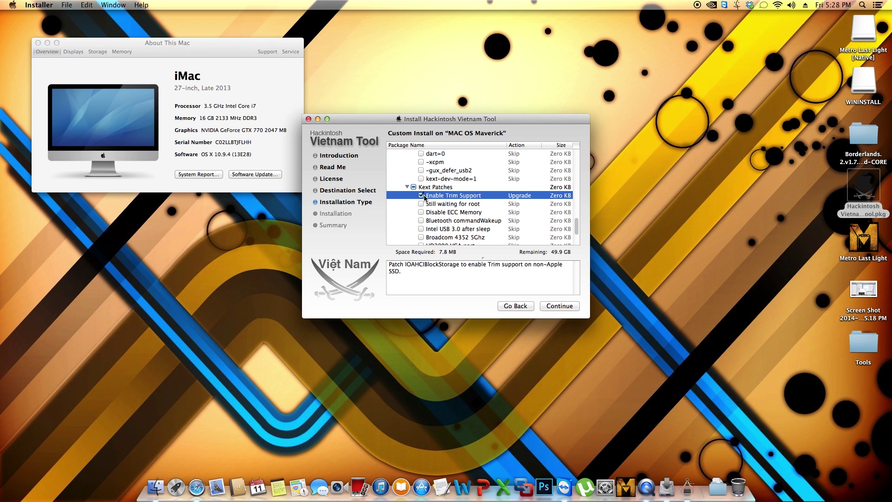
scroll(430, 199, down, 2)
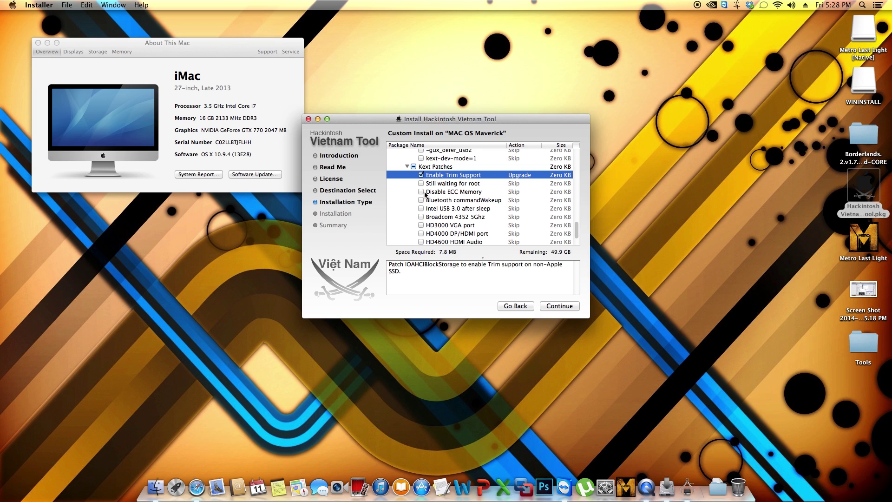
scroll(424, 197, down, 1)
click(421, 200)
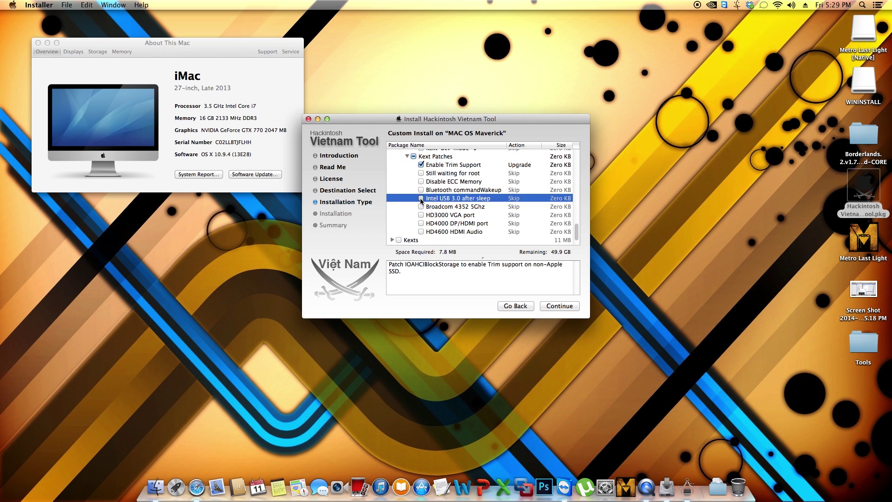
click(421, 199)
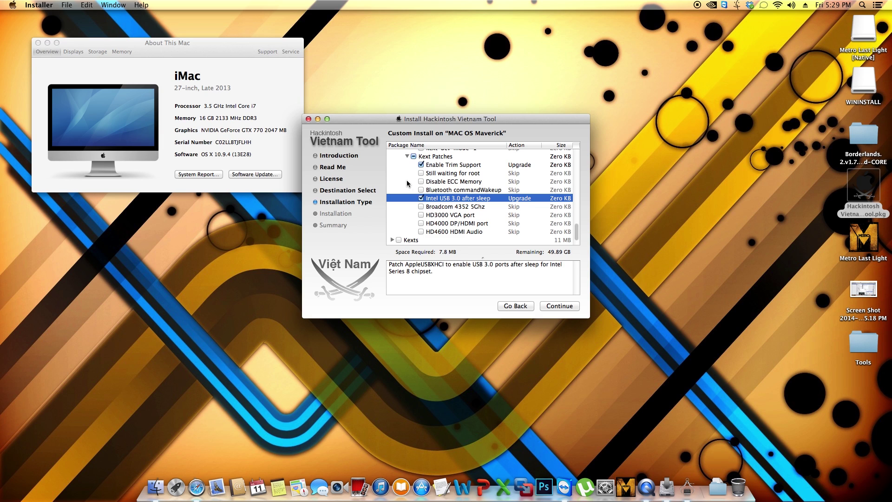
scroll(448, 189, down, 1)
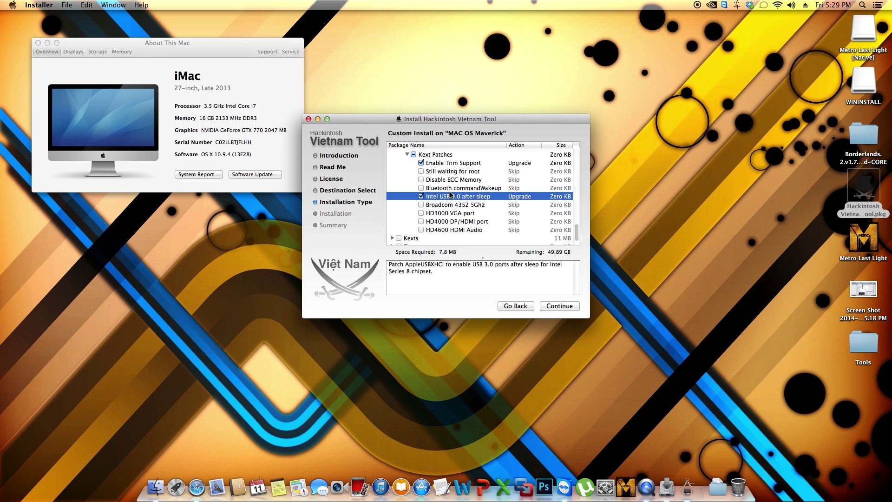
scroll(450, 191, down, 1)
Under Kexts > System, tick FakeSMC v6 and Patch AppleRTC, raising required space to 8.1 MB
click(392, 228)
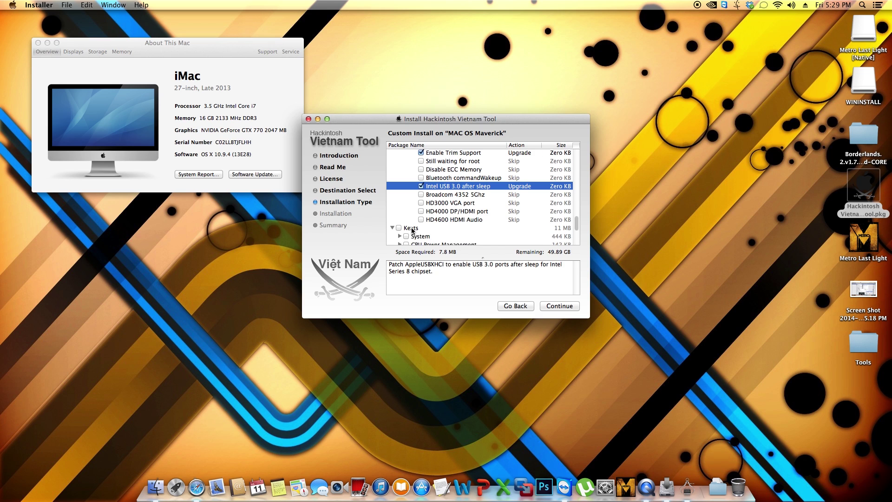
scroll(404, 230, down, 3)
scroll(412, 230, down, 1)
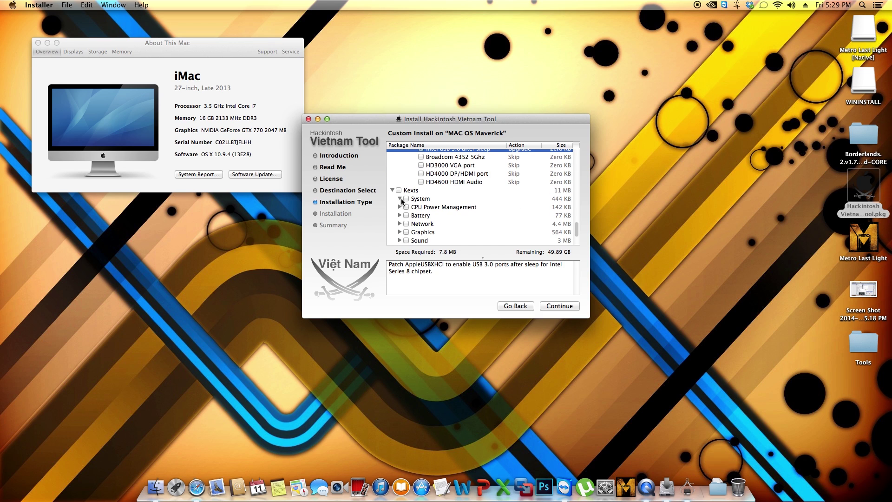
click(400, 198)
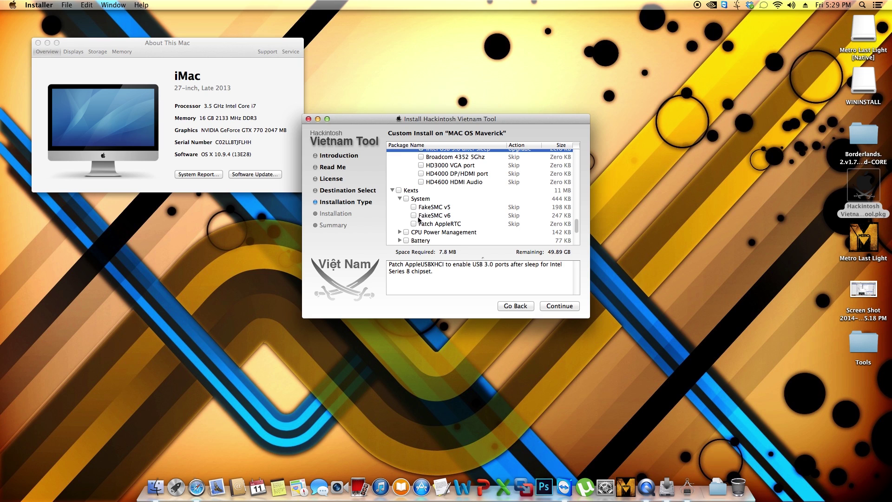
click(417, 217)
click(413, 215)
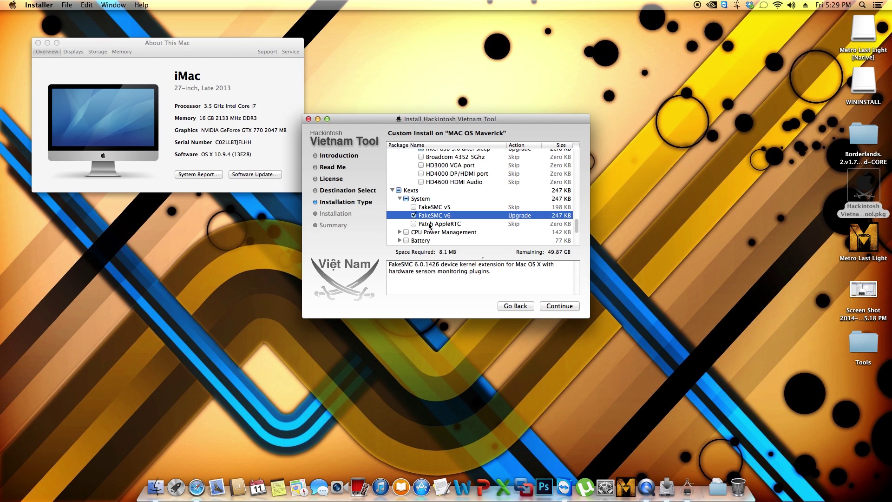
click(431, 225)
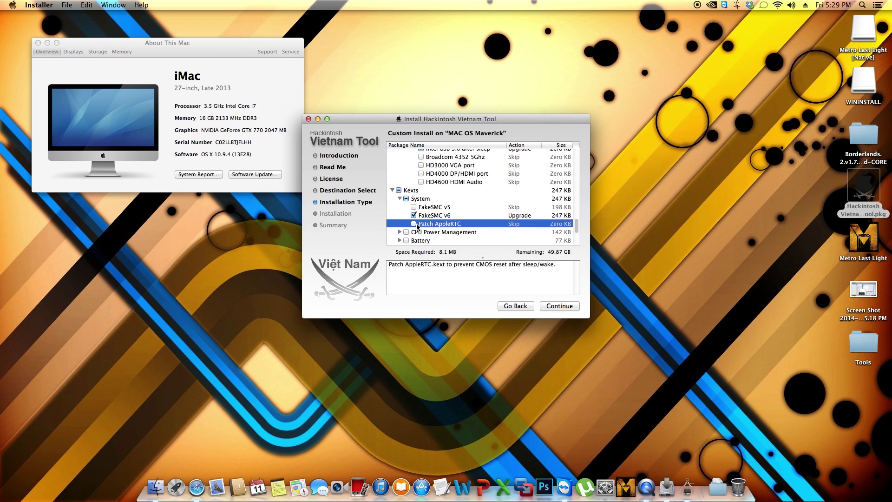
click(414, 224)
click(471, 267)
drag(528, 264, 555, 264)
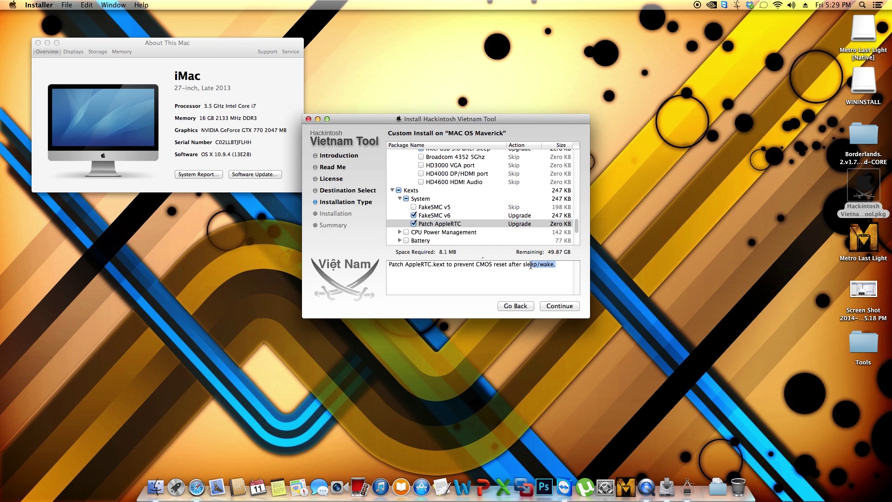
click(549, 263)
scroll(475, 222, down, 1)
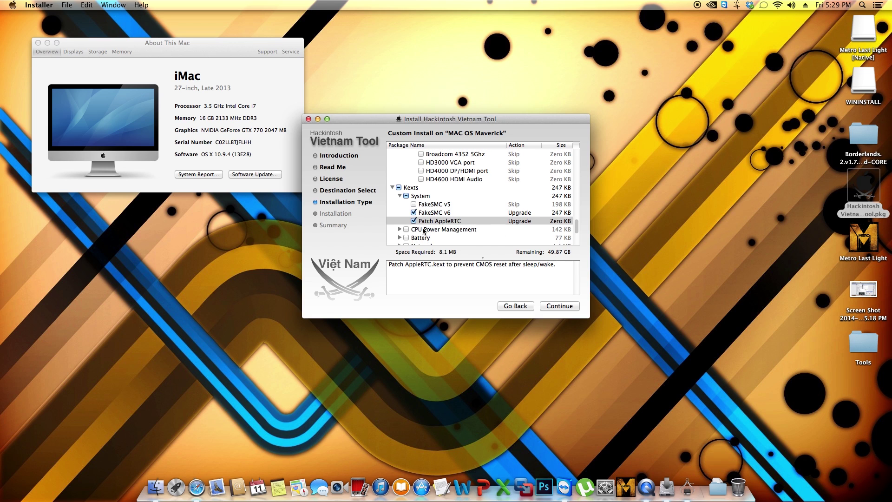
Expand CPU Power Management and tick NullCPUPowerManagement, bringing required space to 8.2 MB
scroll(423, 230, down, 2)
click(400, 213)
scroll(421, 216, down, 3)
click(414, 220)
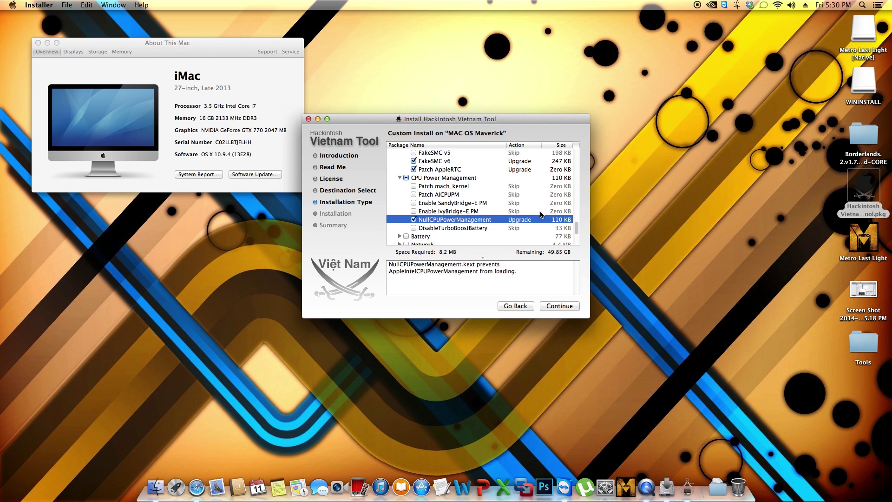
scroll(533, 224, down, 1)
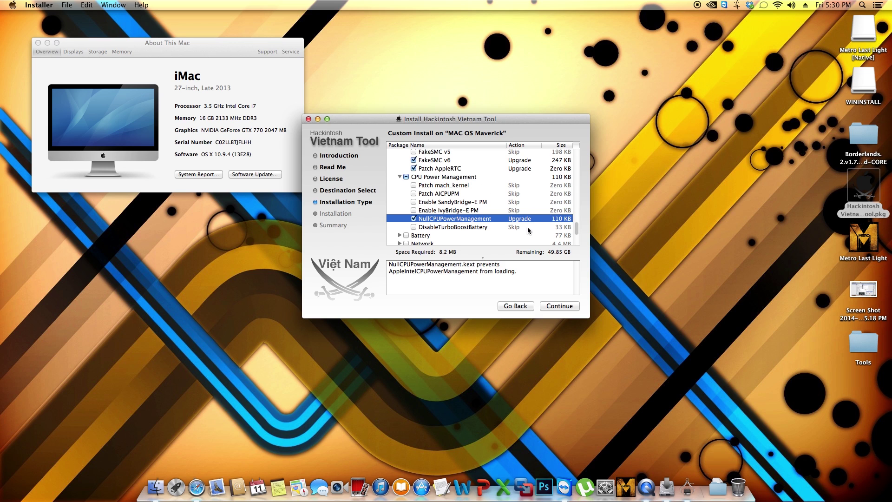
mouse_move(580, 235)
mouse_down()
mouse_move(570, 167)
mouse_move(577, 241)
mouse_up()
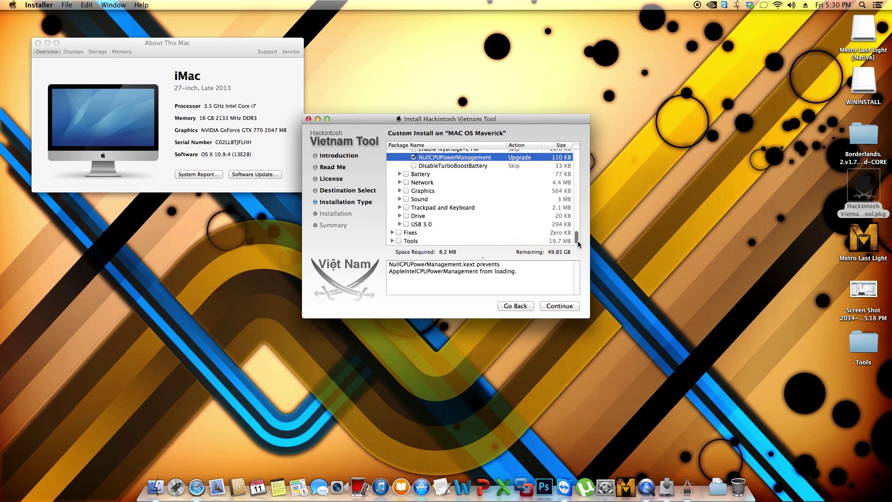
Expand Network > Ethernet > Killer and tick the Killer E2200 driver for Upgrade
click(400, 175)
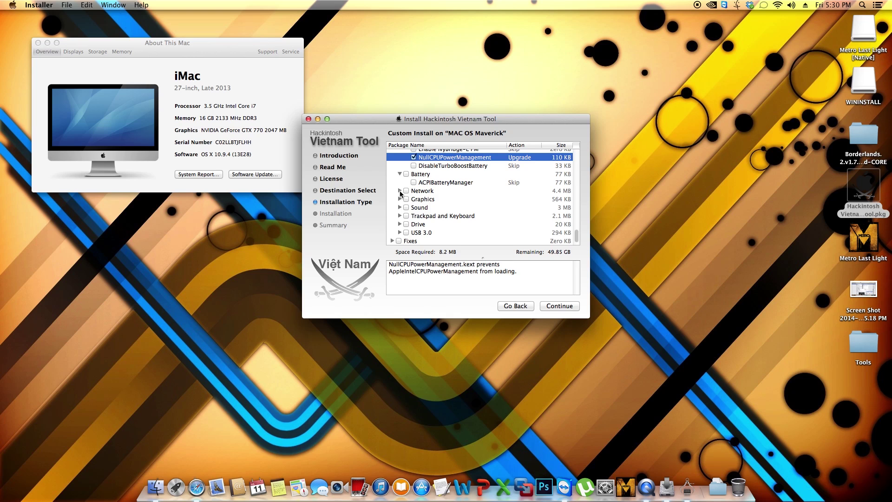
click(400, 192)
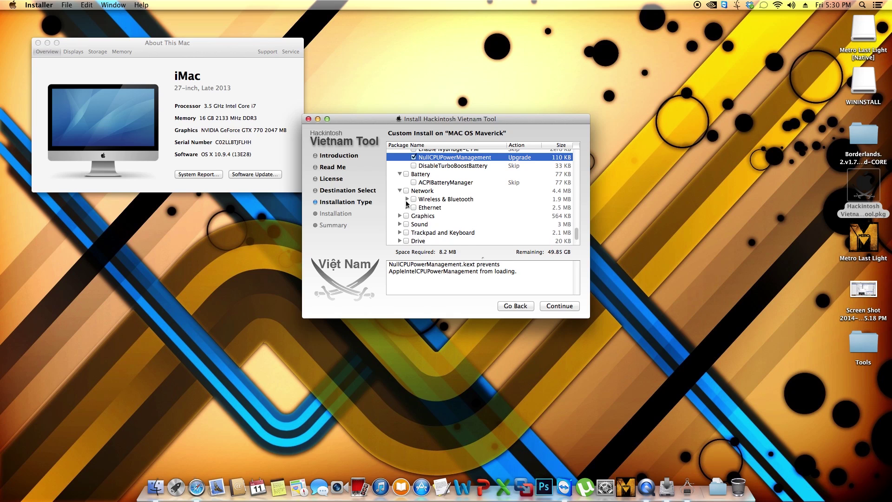
click(407, 199)
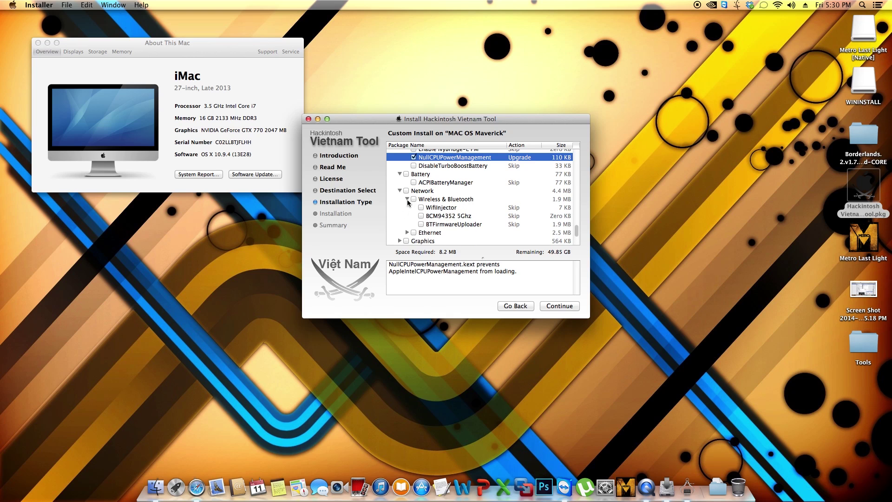
click(407, 233)
scroll(398, 209, down, 2)
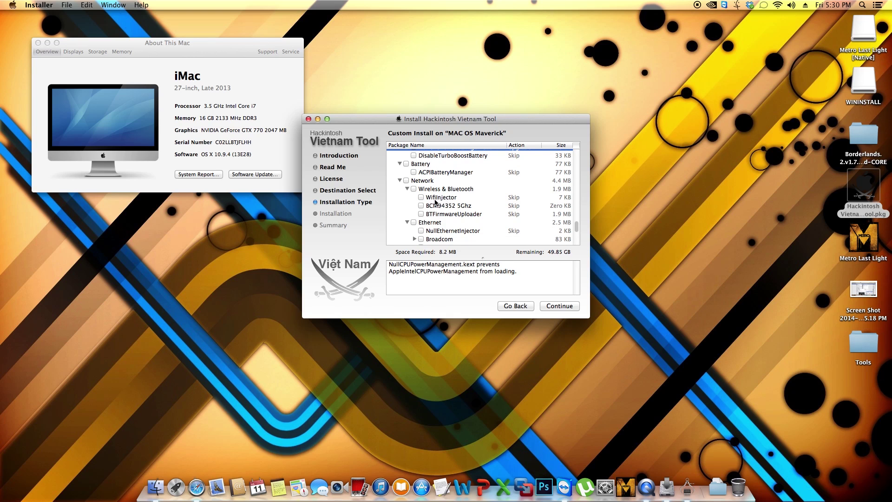
scroll(418, 213, down, 4)
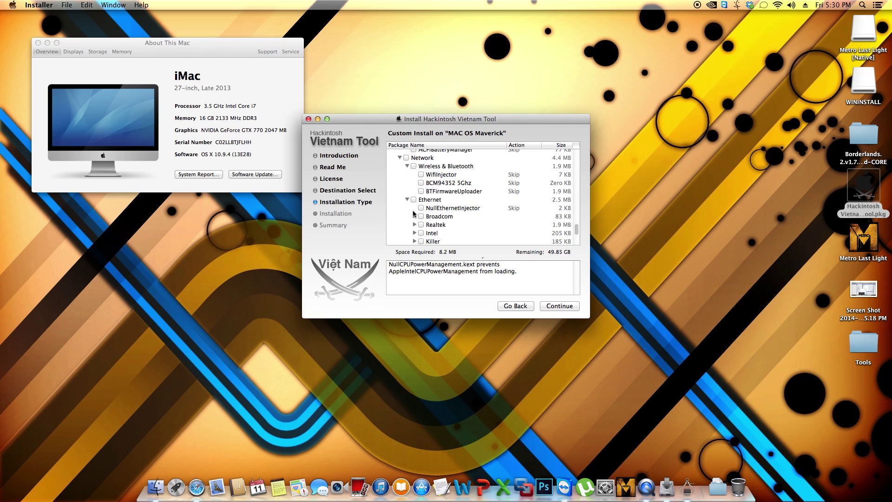
click(414, 230)
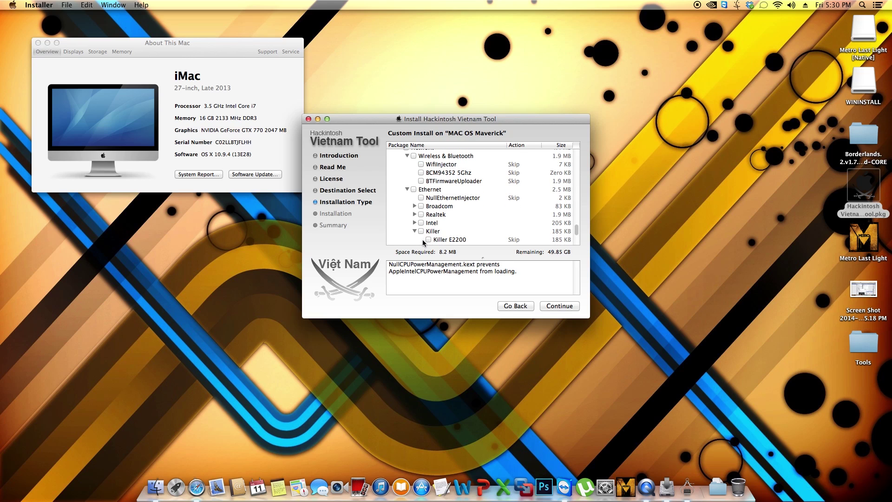
click(430, 240)
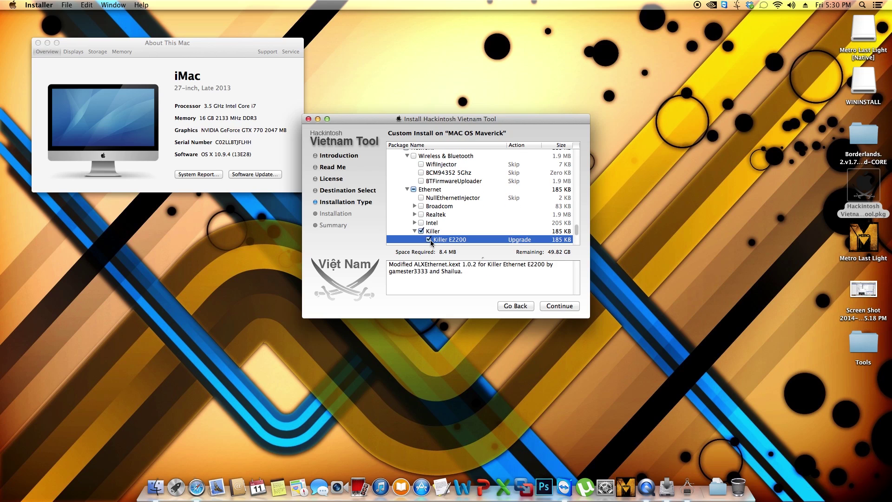
scroll(426, 225, down, 3)
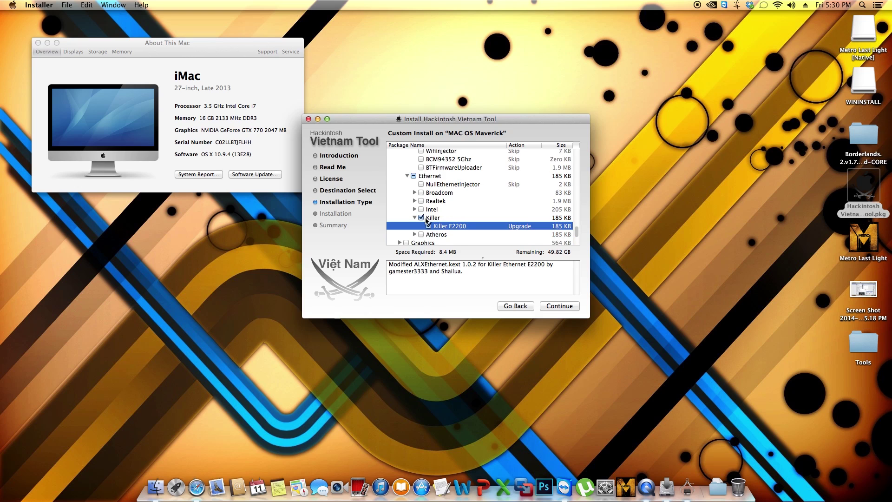
Expand Graphics, Sound, Patch AppleHDA, Desktop and Realtek to list ALC 662, 885 and 887
click(401, 222)
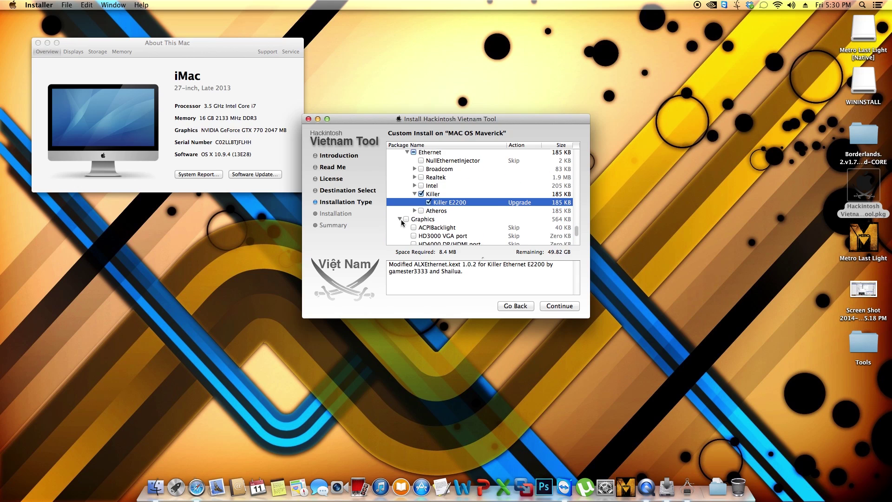
scroll(402, 223, down, 3)
scroll(402, 223, down, 1)
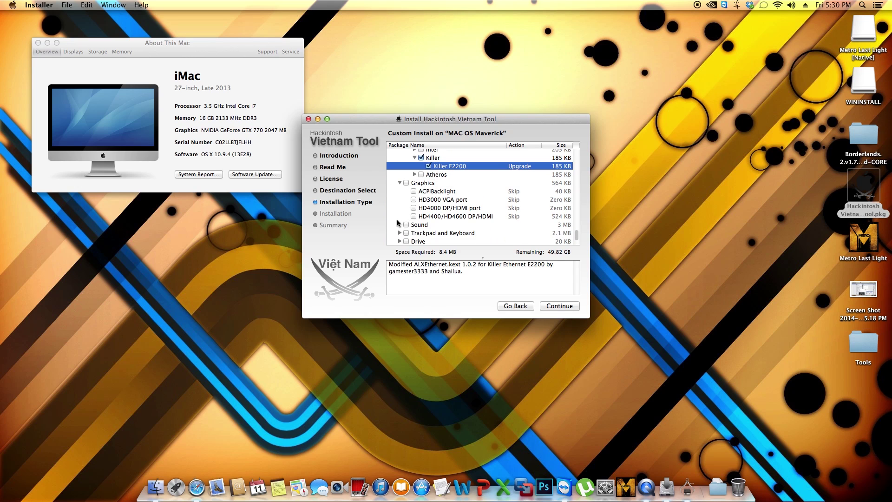
click(400, 225)
scroll(401, 226, down, 2)
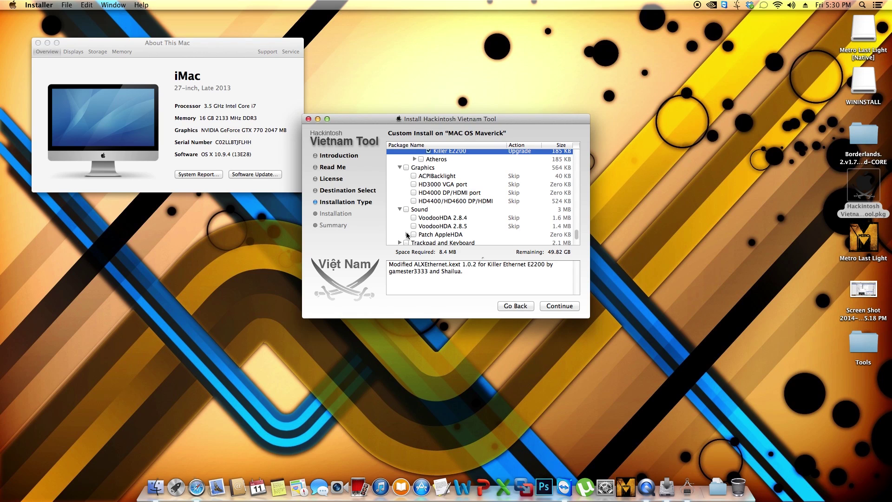
click(407, 235)
scroll(406, 235, down, 2)
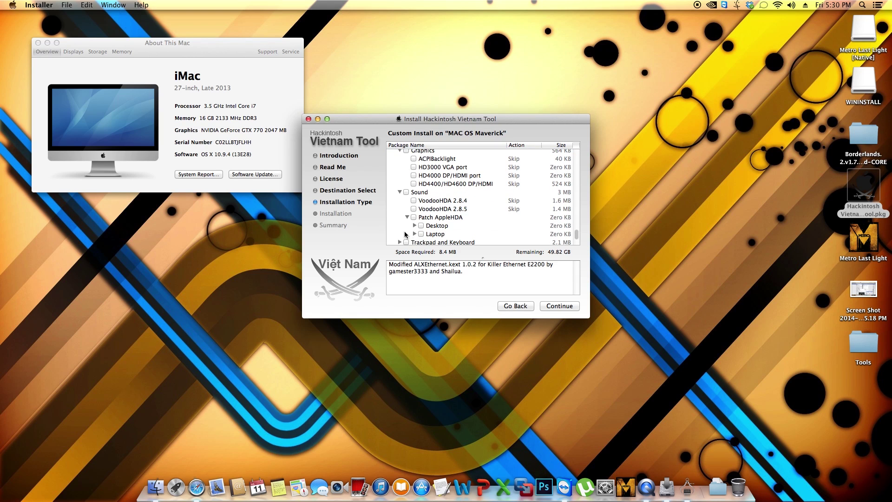
click(415, 225)
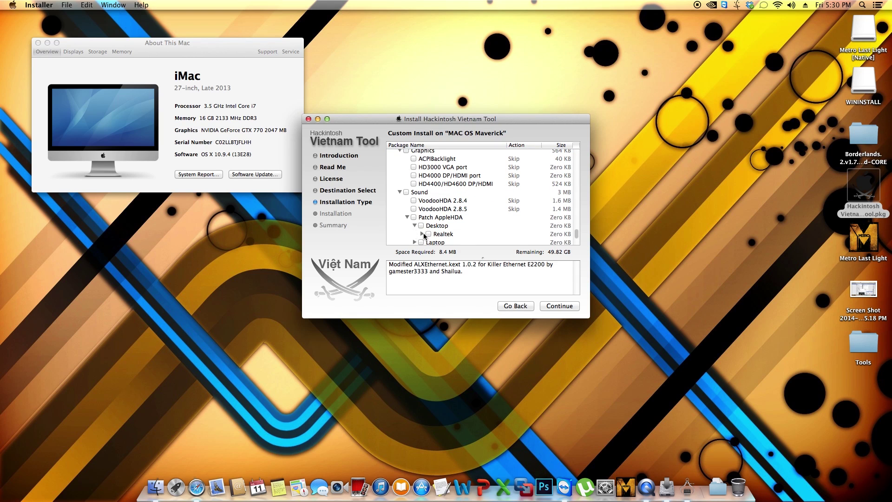
click(422, 234)
scroll(425, 225, down, 1)
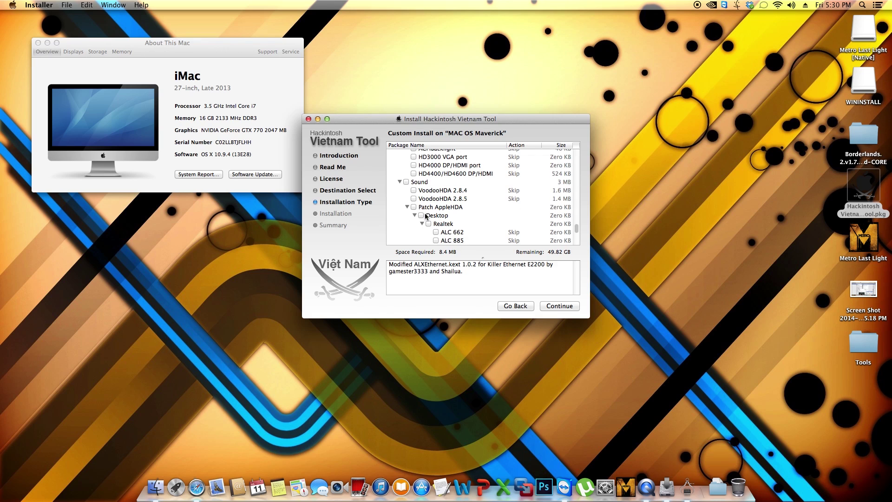
scroll(427, 216, down, 1)
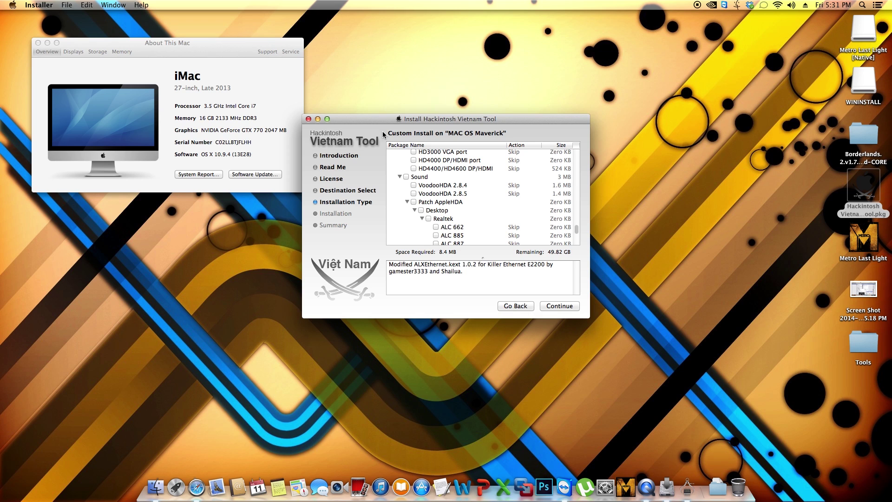
Tick Trim Support under Drive and the USB 3.0 driver
scroll(442, 213, down, 4)
scroll(441, 213, down, 3)
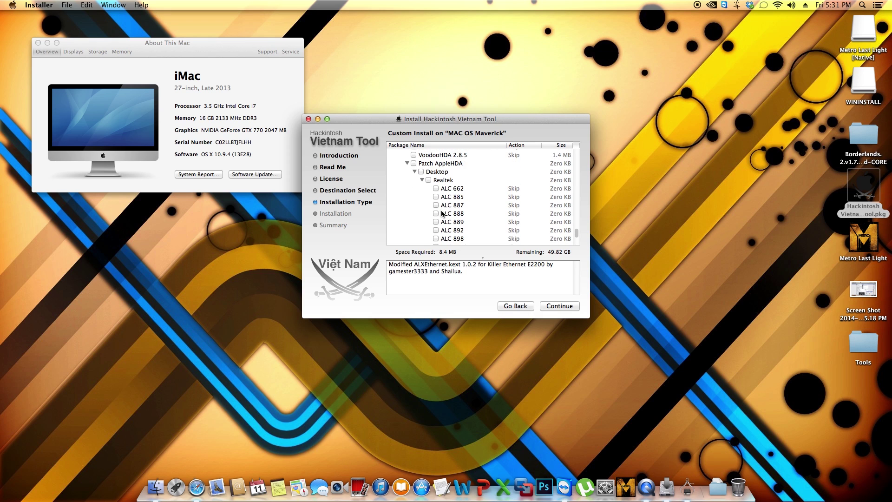
scroll(436, 212, up, 2)
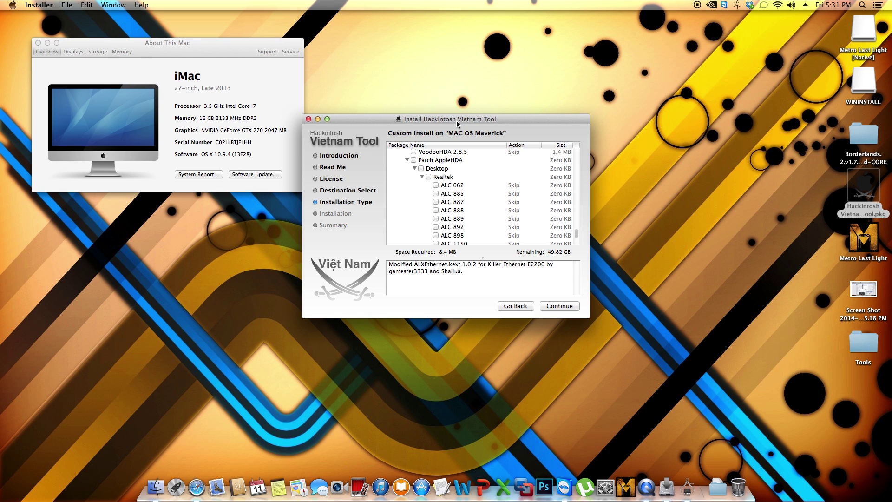
scroll(483, 195, down, 3)
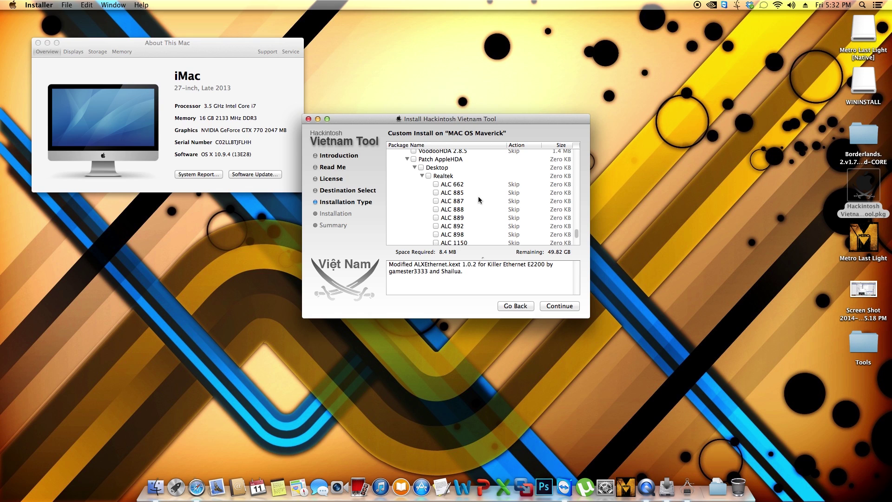
scroll(485, 203, down, 1)
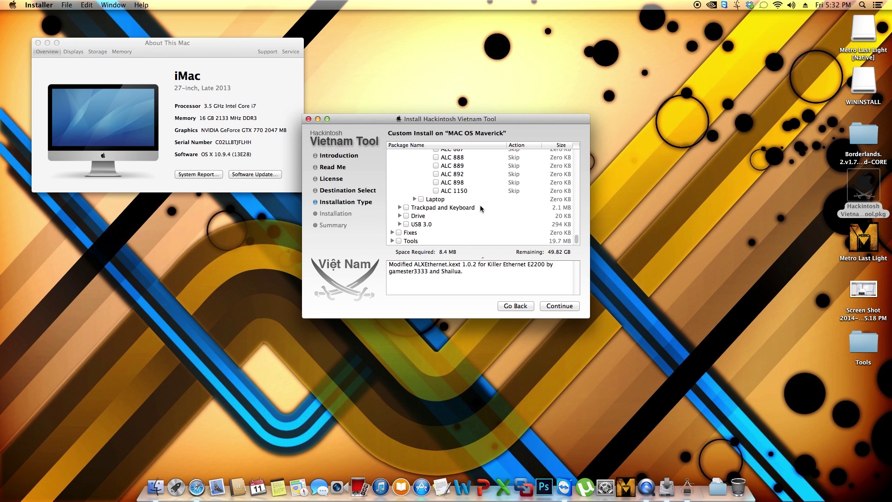
click(400, 216)
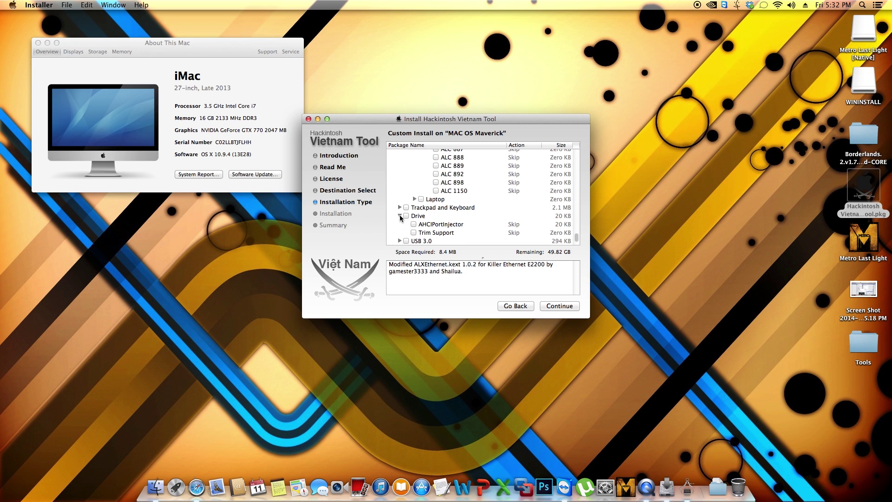
scroll(416, 235, down, 1)
click(414, 221)
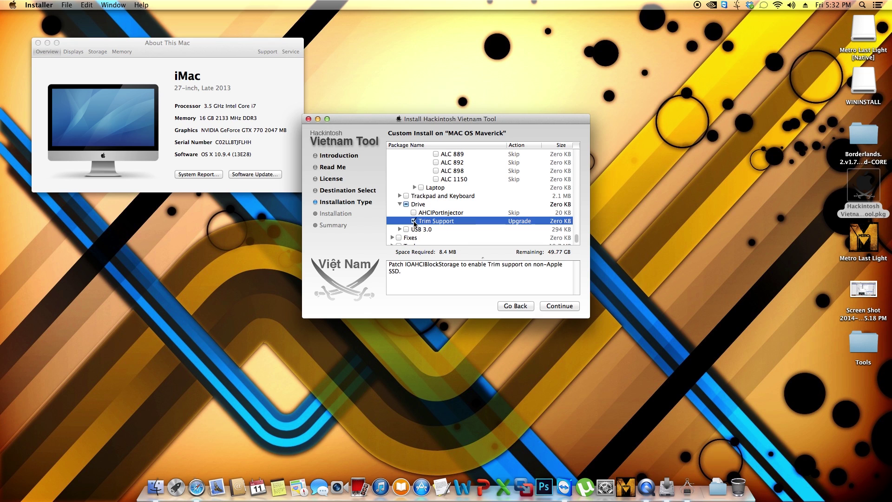
scroll(442, 219, down, 1)
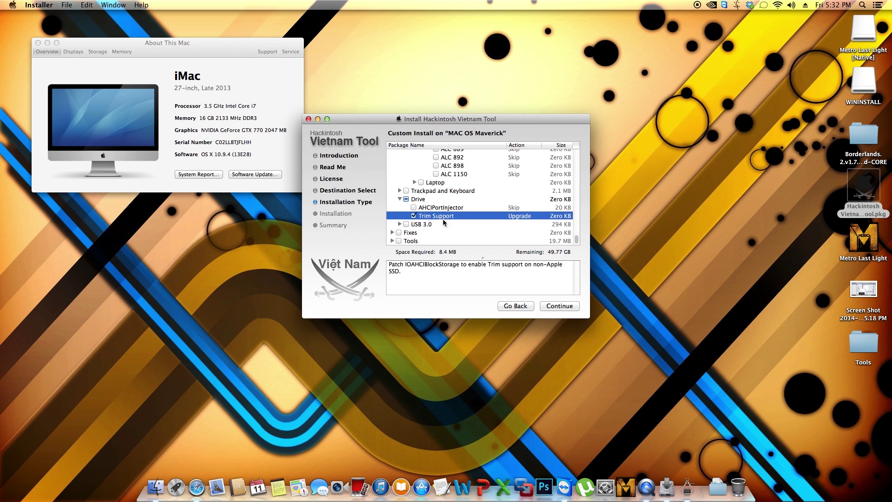
click(400, 224)
click(407, 224)
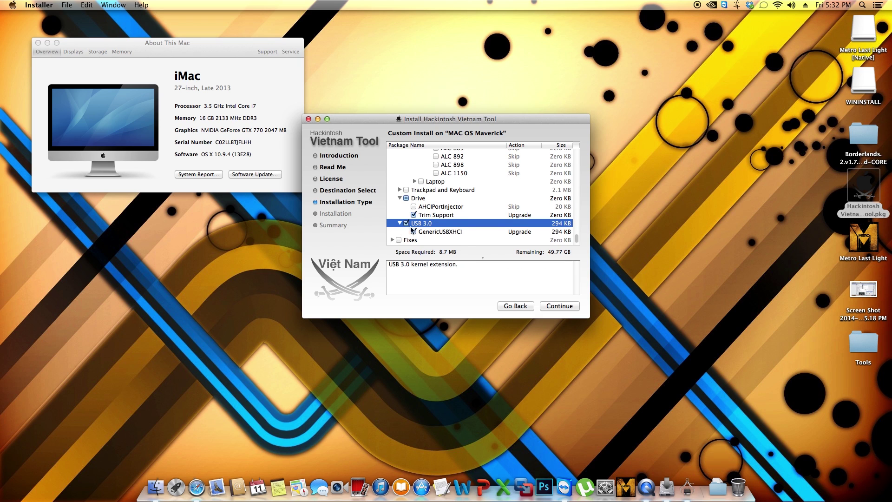
scroll(425, 236, down, 1)
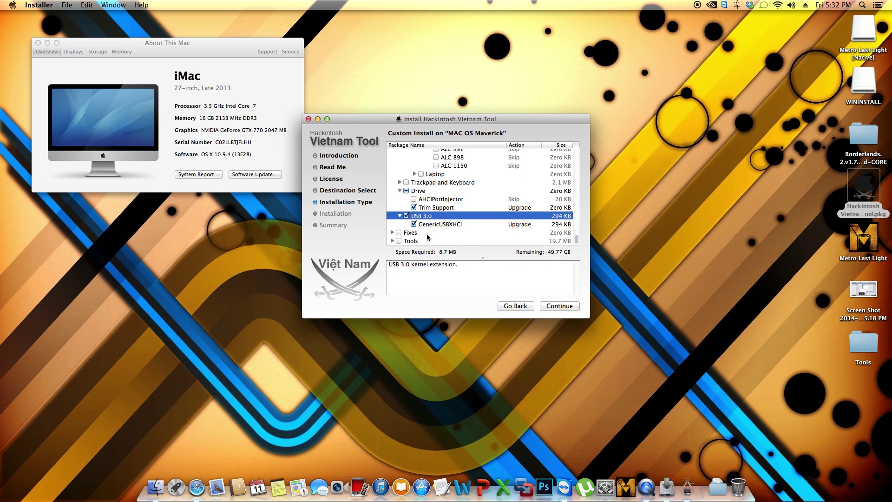
Under Fixes, tick Enable NoATime, Home/End keys and Unencrypted hibernate, leaving Disable hibernate unticked
click(392, 232)
scroll(394, 236, down, 1)
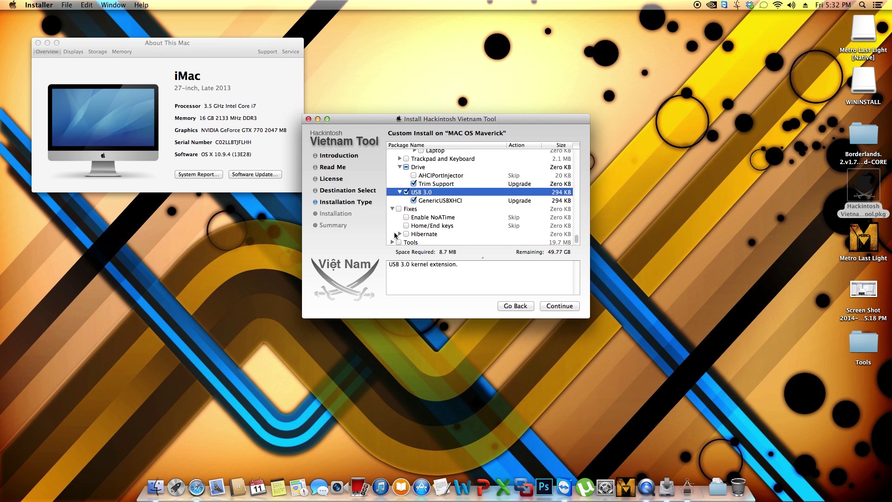
click(406, 216)
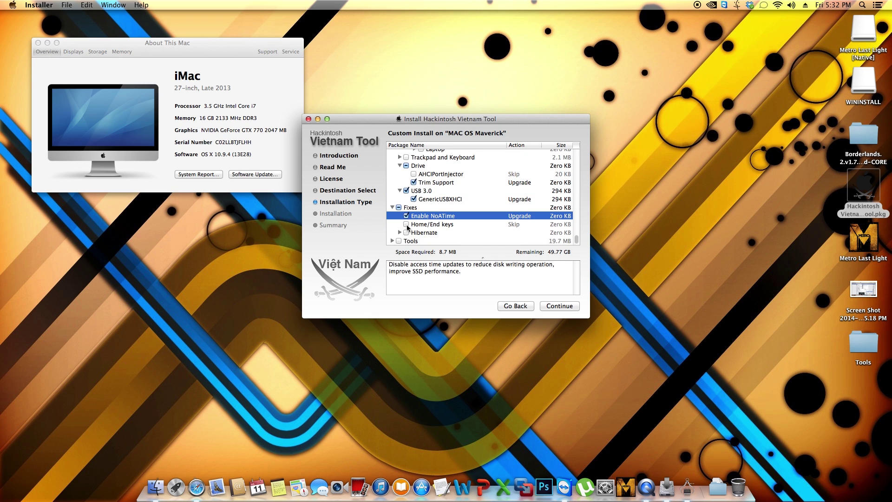
click(406, 224)
click(400, 232)
scroll(408, 240, down, 1)
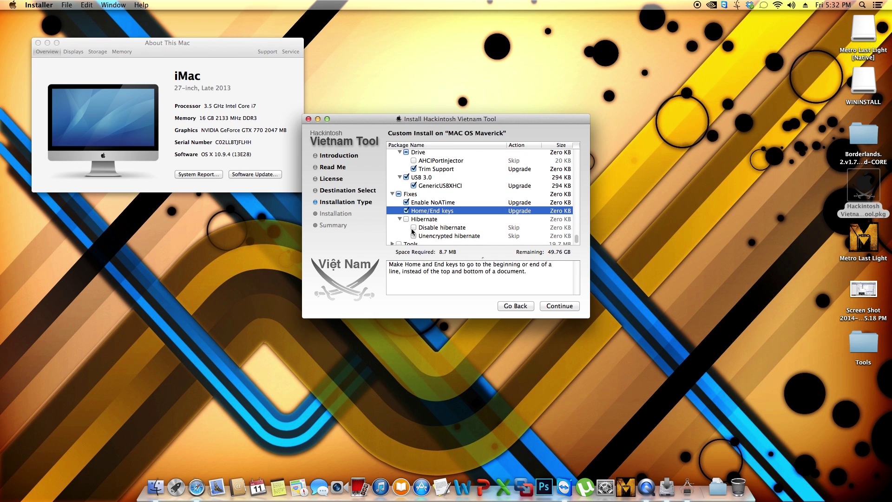
click(413, 227)
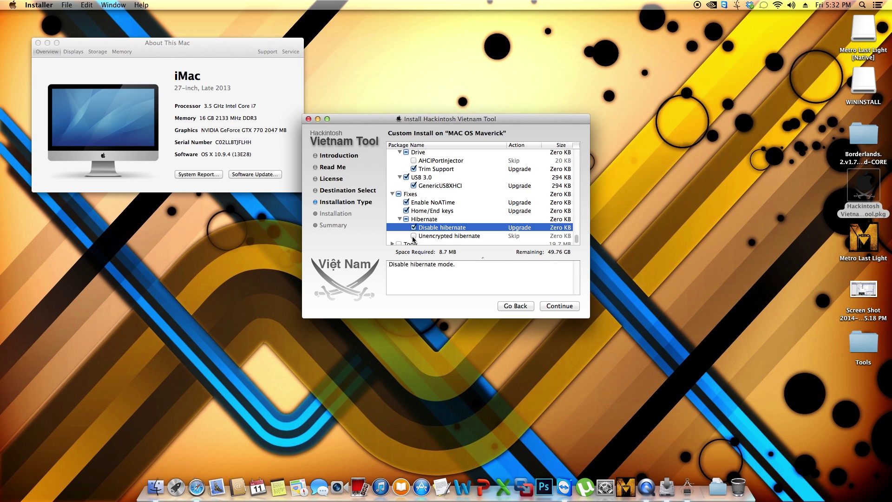
click(414, 236)
scroll(414, 238, down, 1)
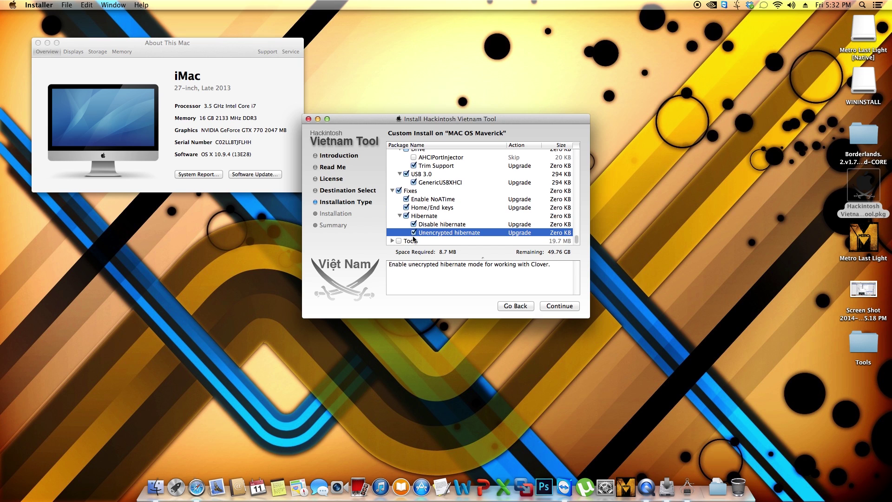
click(414, 224)
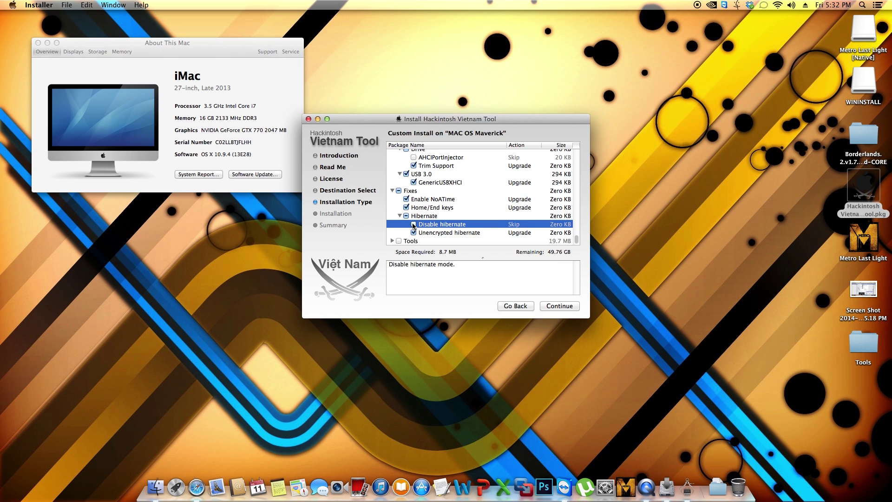
Tick the entire Tools group, raising required space to 28.3 MB
click(393, 241)
scroll(399, 228, down, 5)
scroll(402, 219, up, 3)
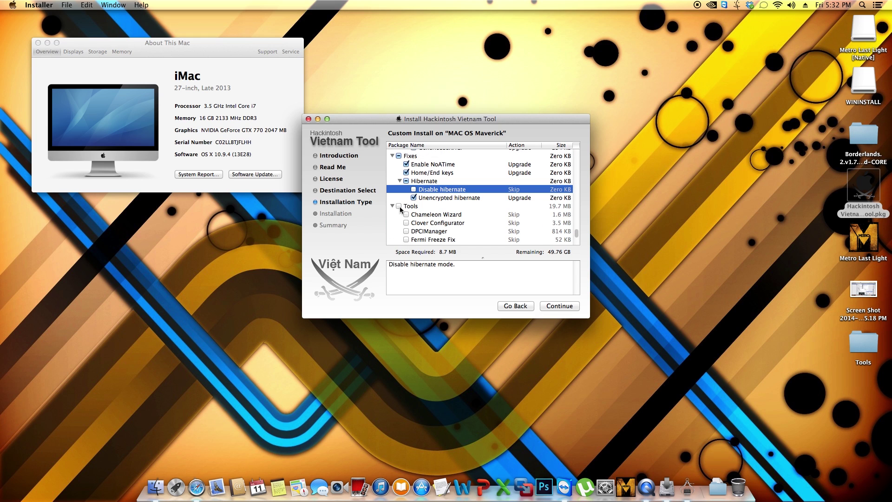
click(399, 207)
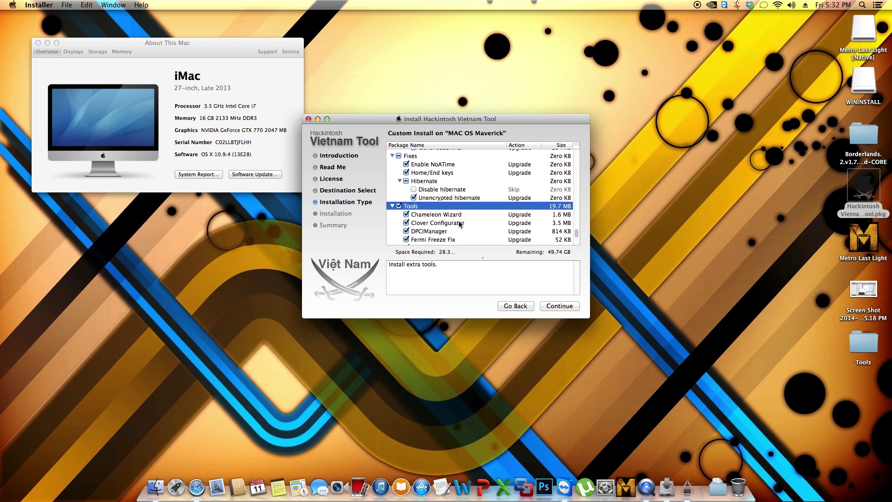
Open the desktop Tools folder, launch HWMonitor from it, and exit full screen
double_click(868, 350)
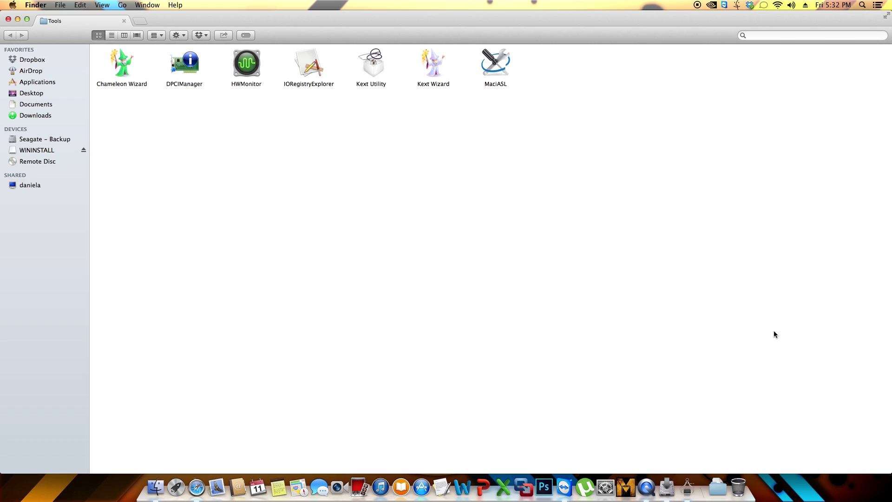
drag(590, 171, 93, 46)
click(237, 103)
click(249, 71)
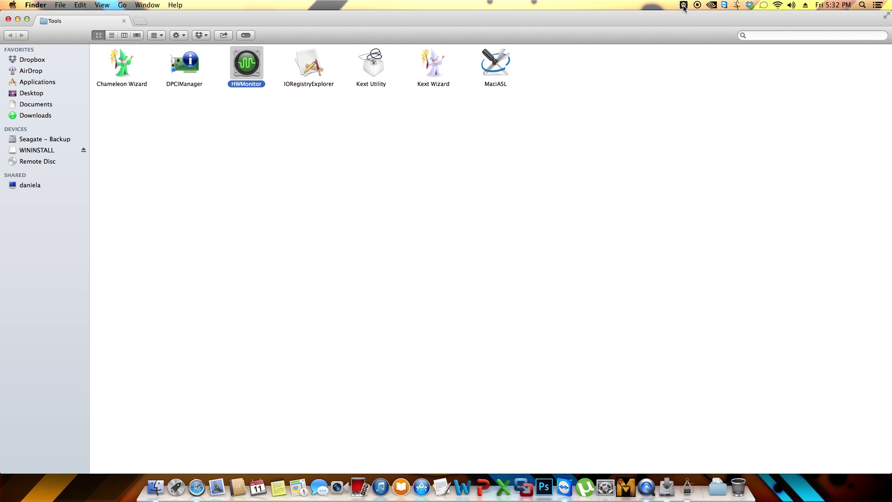
key(ctrl+super+f)
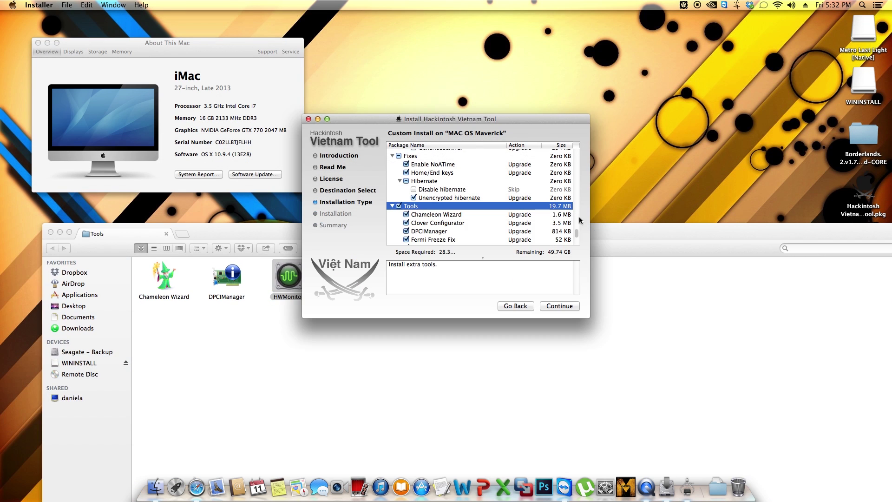
Scroll the Custom Install package list down to the checked extra tools
drag(575, 232, 584, 163)
scroll(531, 196, down, 3)
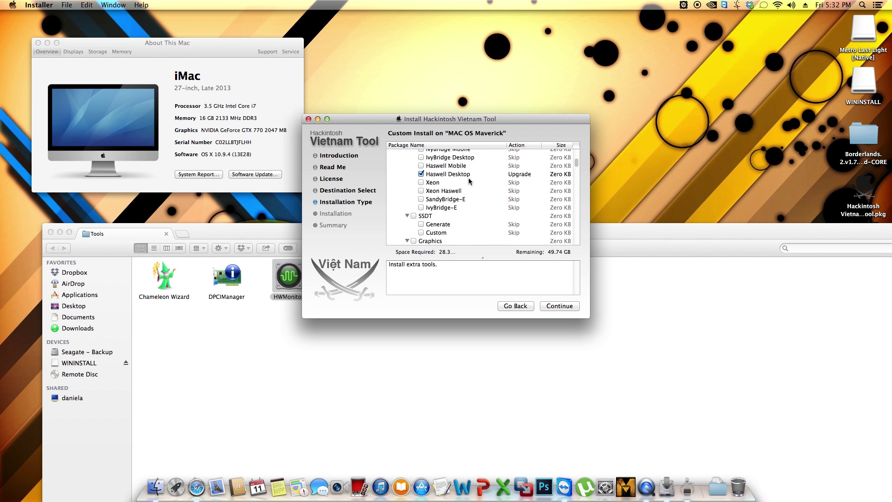
scroll(504, 203, down, 10)
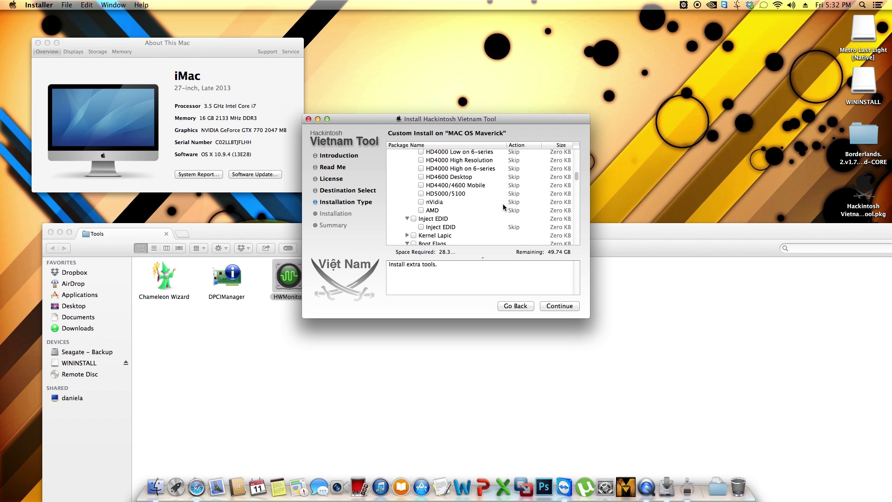
scroll(503, 203, down, 3)
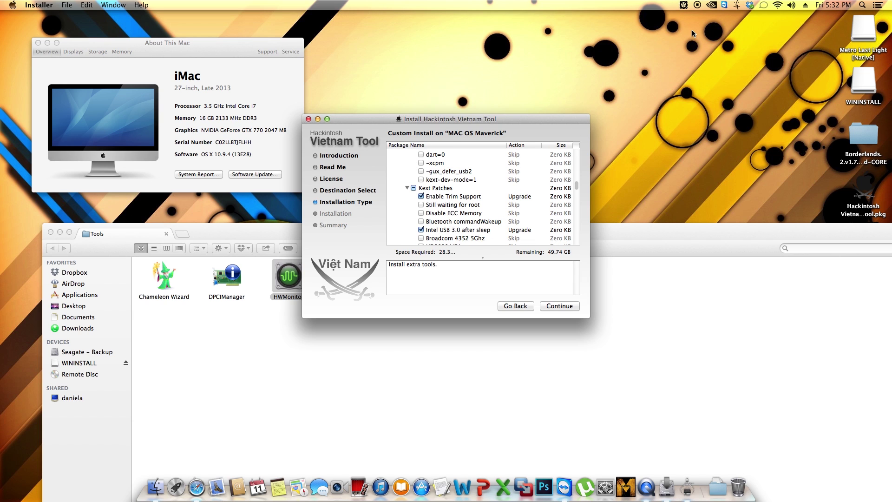
View CPU temperatures in HWMonitor's menu-bar readings, then bring the Tools window forward
click(683, 5)
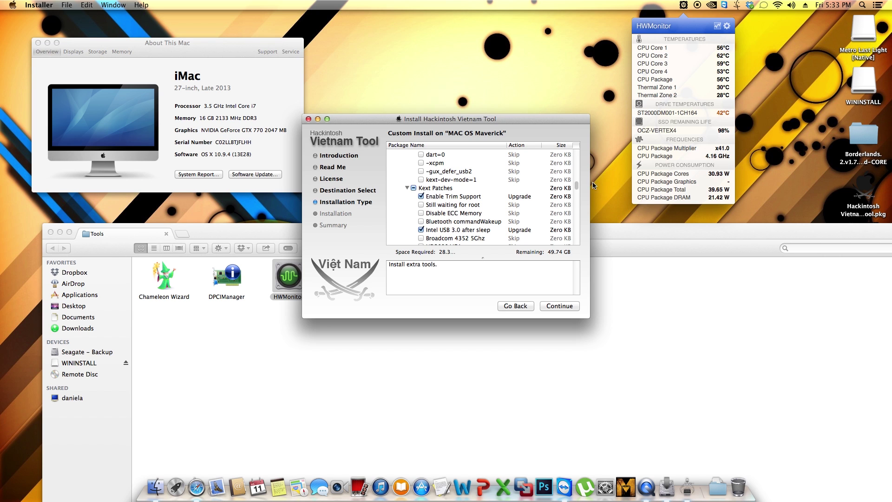
drag(577, 185, 575, 249)
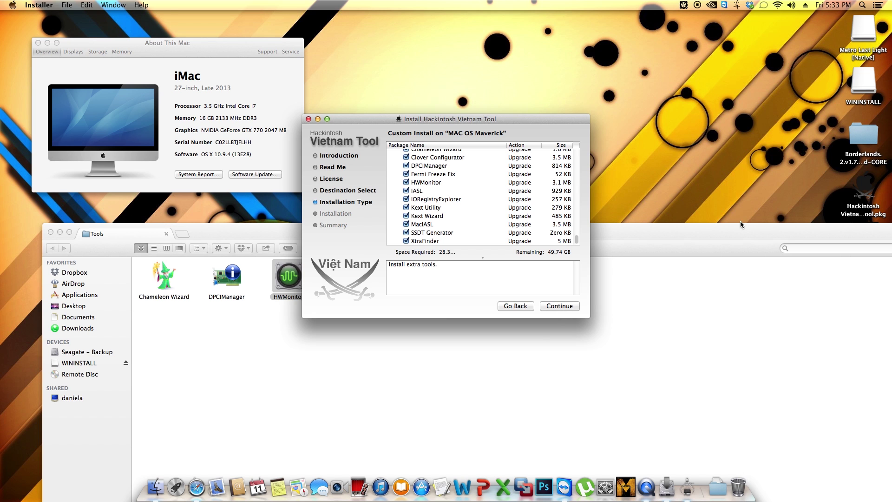
drag(740, 223, 699, 329)
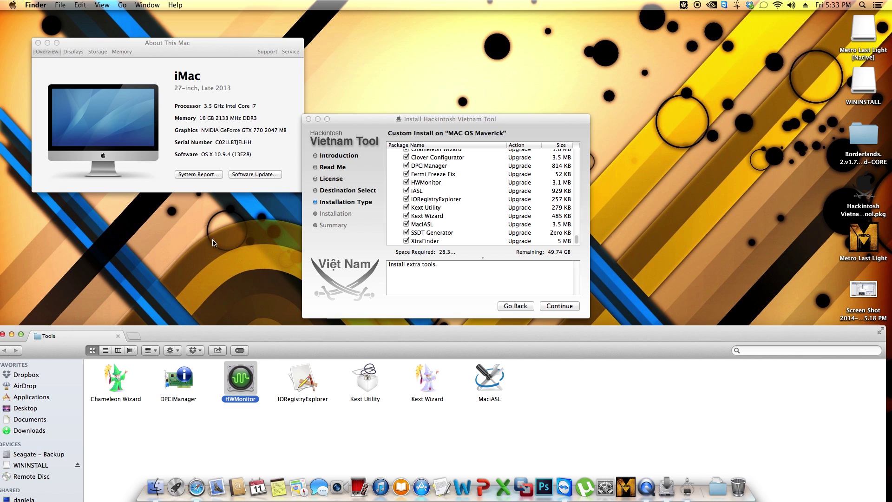
Rearrange the Tools and installer windows, then show the Seagate – Backup drive's contents
drag(320, 335, 378, 239)
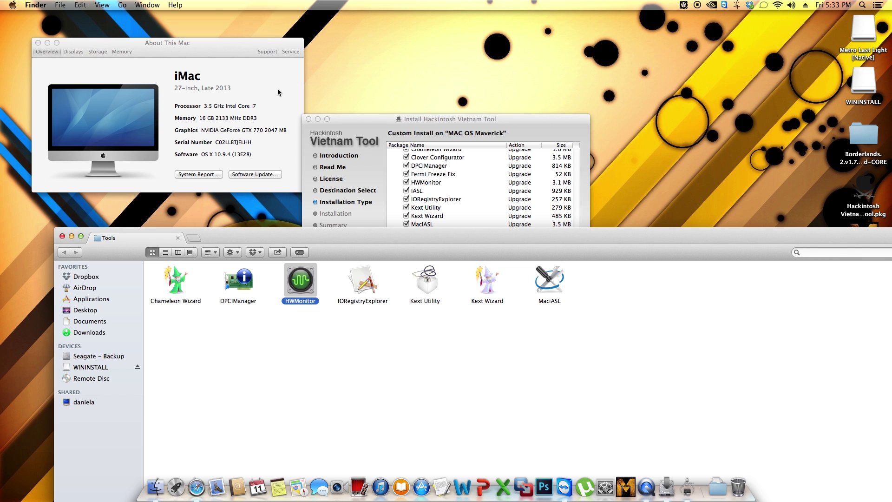
drag(392, 117, 403, 37)
drag(664, 240, 479, 355)
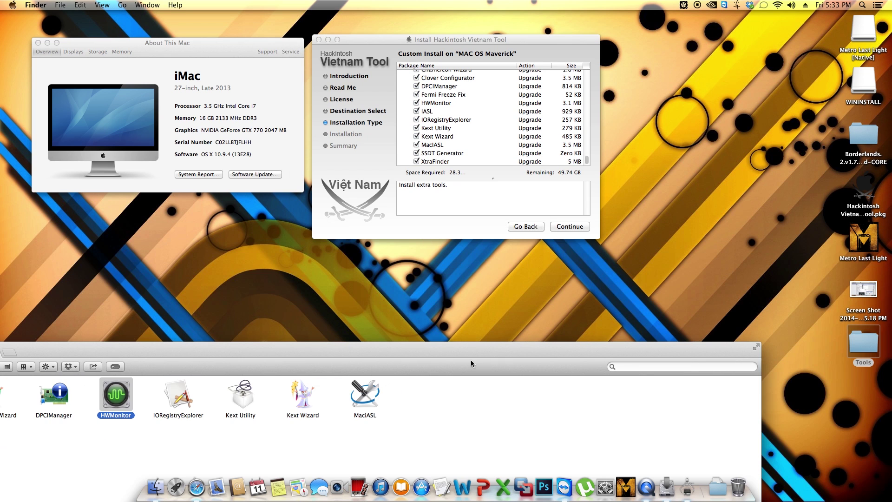
drag(835, 331, 851, 389)
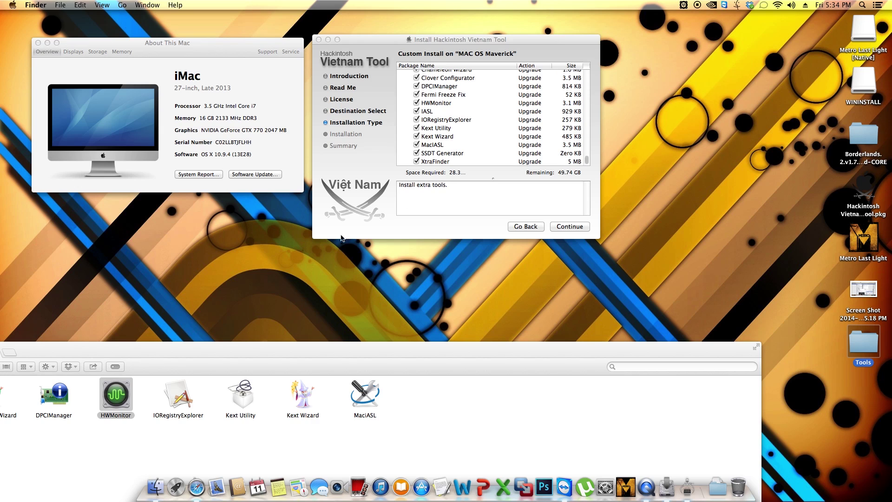
drag(281, 348, 461, 242)
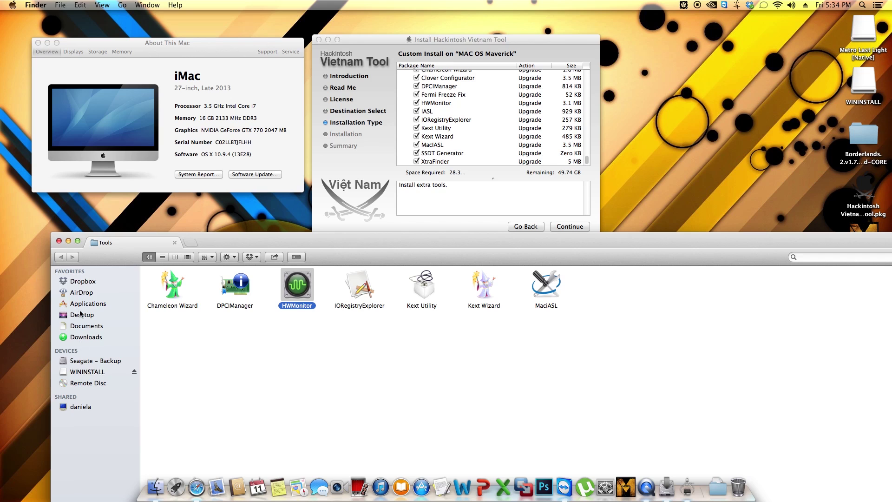
click(88, 362)
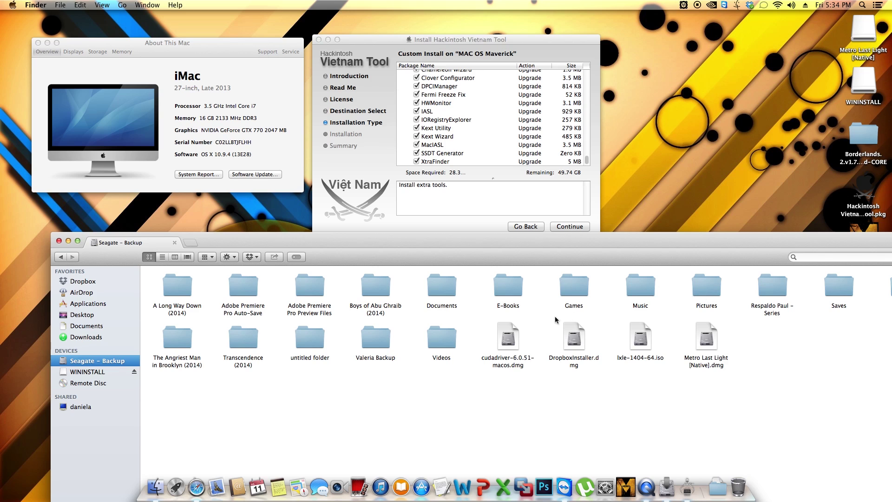
drag(489, 243, 427, 44)
Peek into WININSTALL and the backup drive's Pictures, Saves and Respaldo Paul - Series folders
right_click(438, 242)
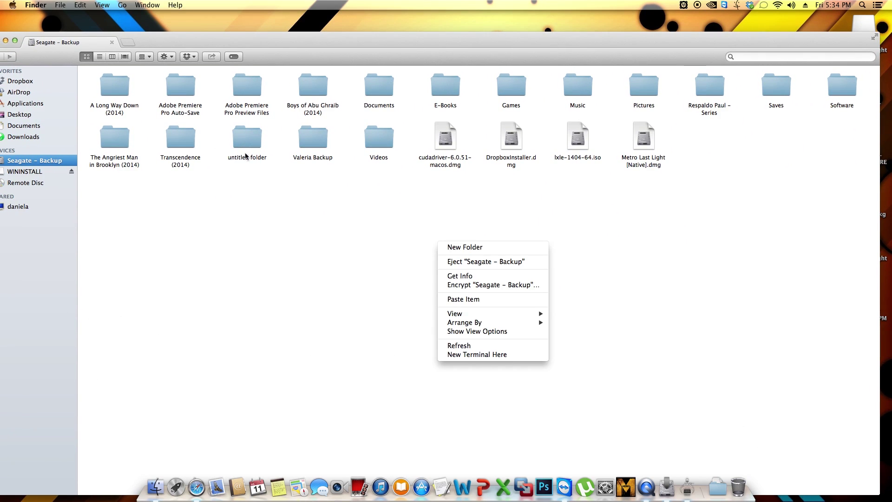
click(29, 167)
click(32, 170)
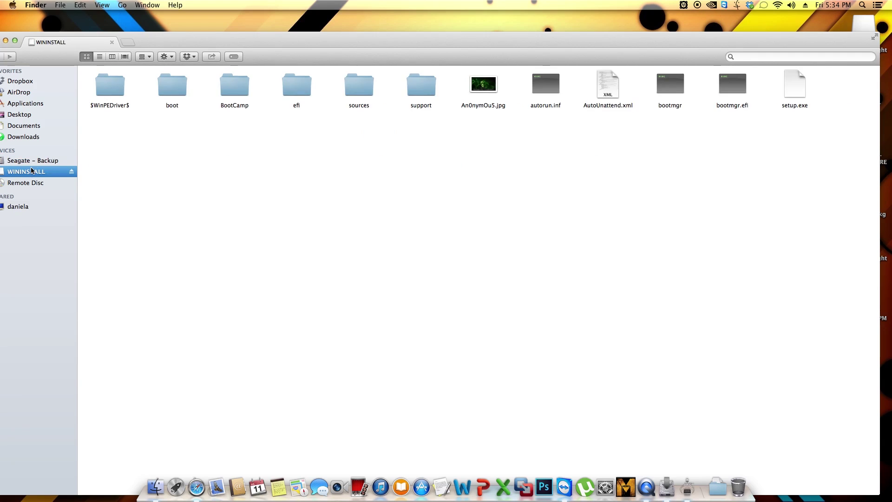
click(32, 160)
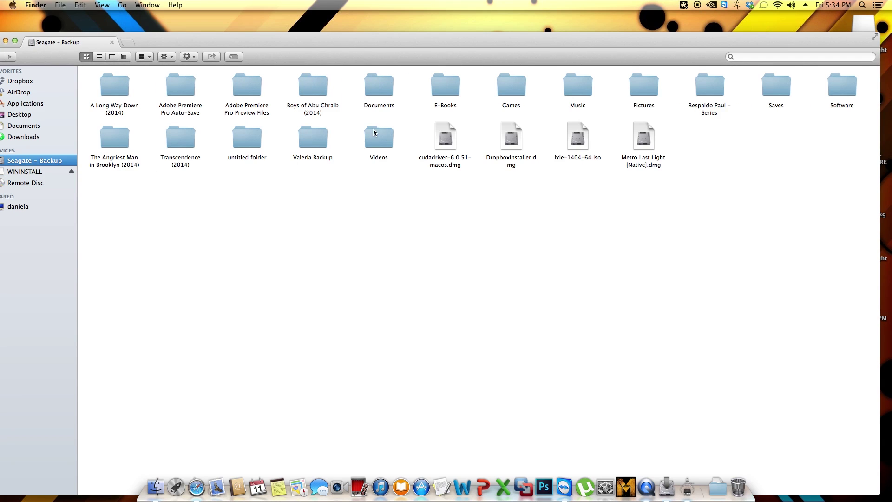
double_click(647, 94)
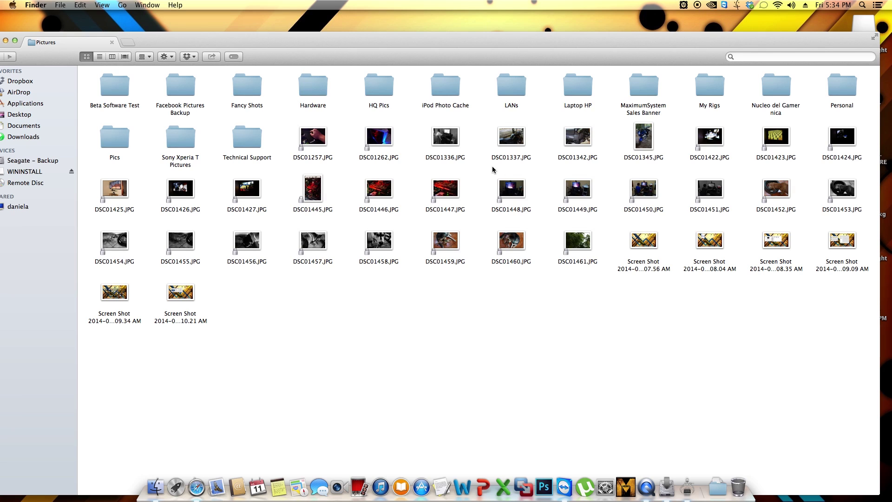
key(s)
key(super+bracketleft)
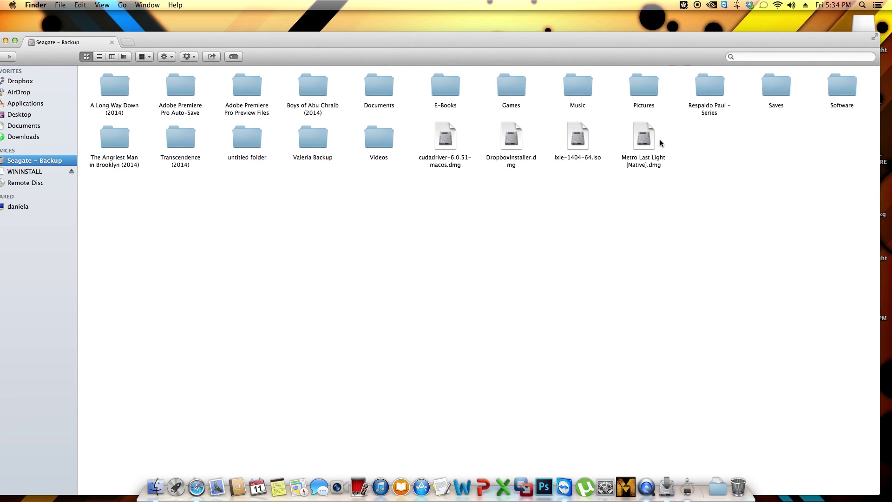
double_click(787, 85)
key(super+bracketleft)
double_click(703, 88)
key(super+bracketleft)
Open Software › MAC OS X › Applications and select EFI Mounter-v2 and Clover Configurator
double_click(853, 86)
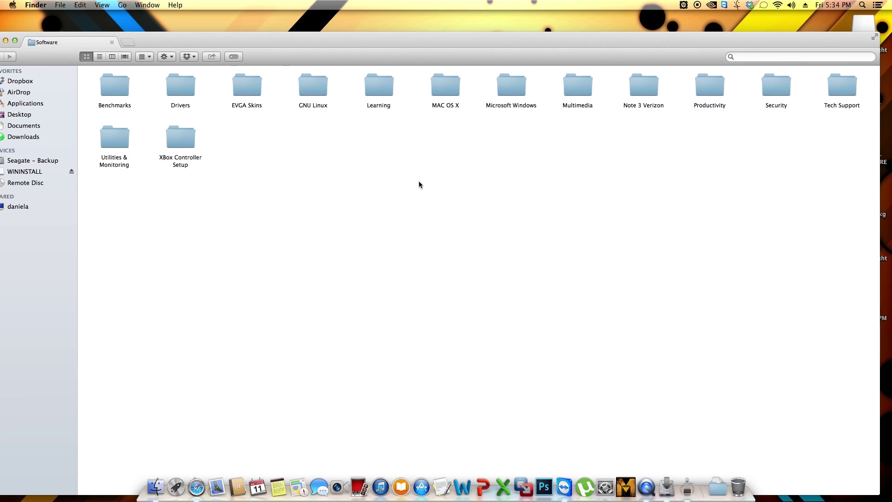
double_click(449, 89)
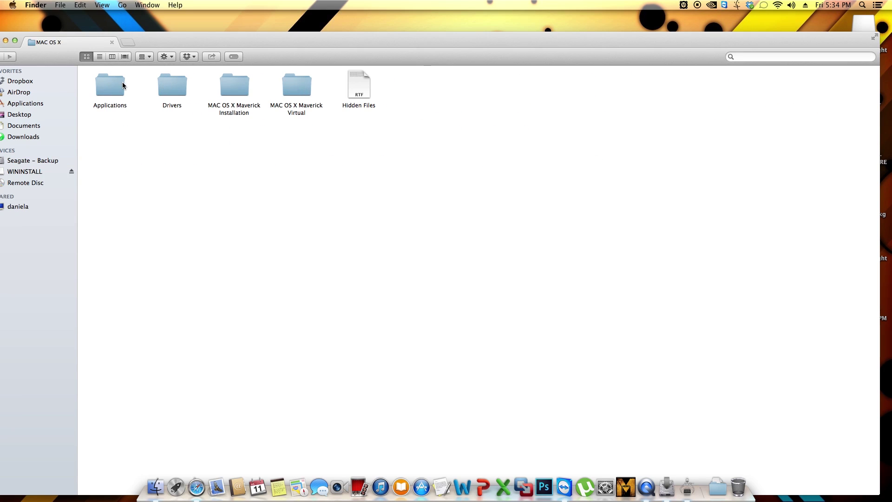
double_click(108, 89)
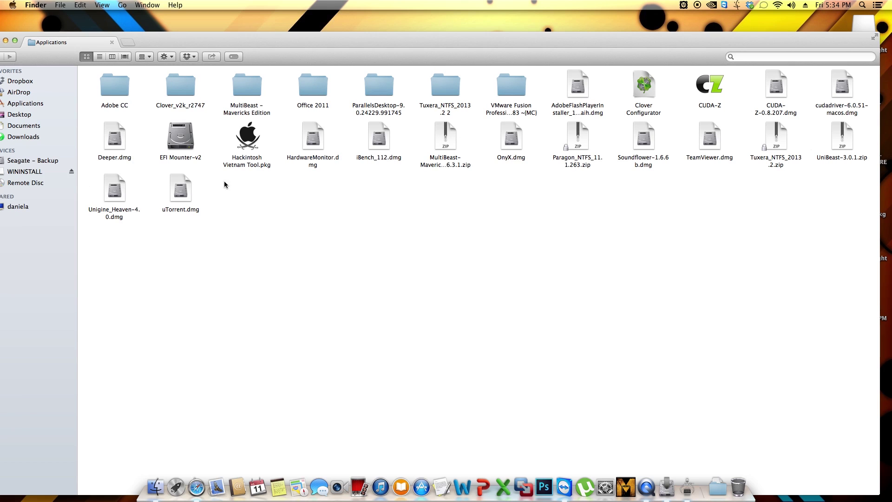
click(177, 145)
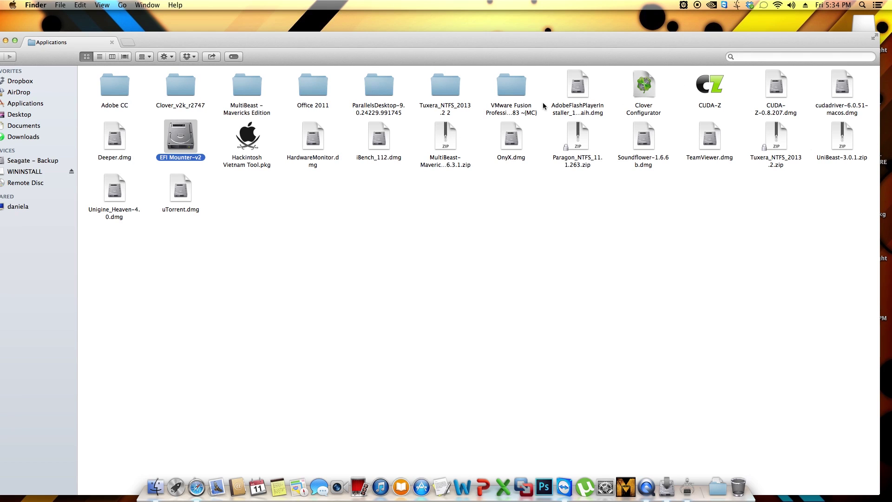
click(639, 90)
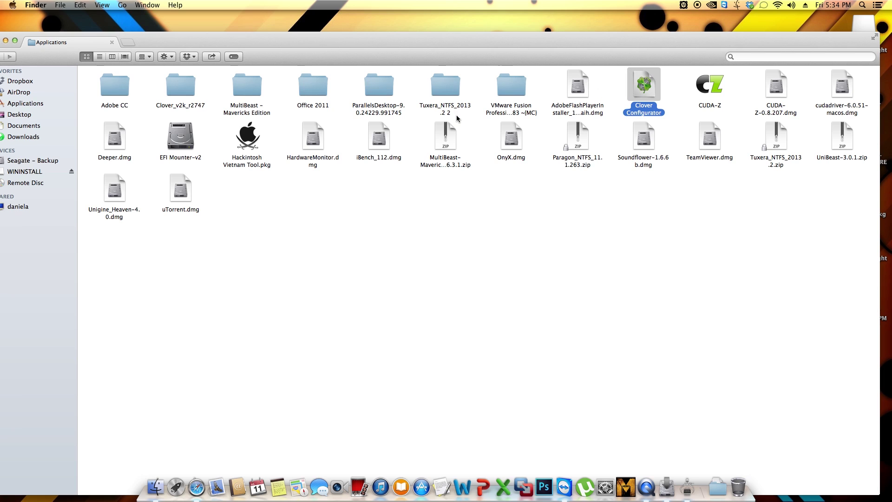
Mount the EFI partition with EFI Mounter-v2, entering the account password
double_click(182, 144)
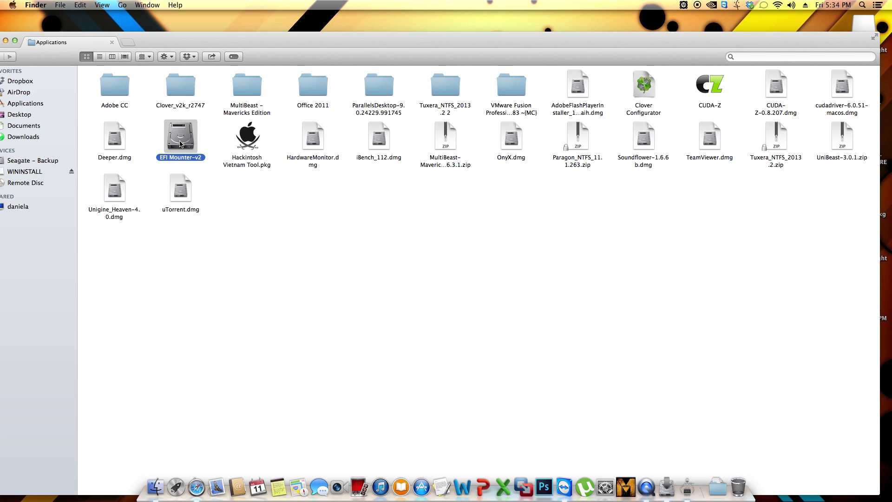
text(••••••••••••••)
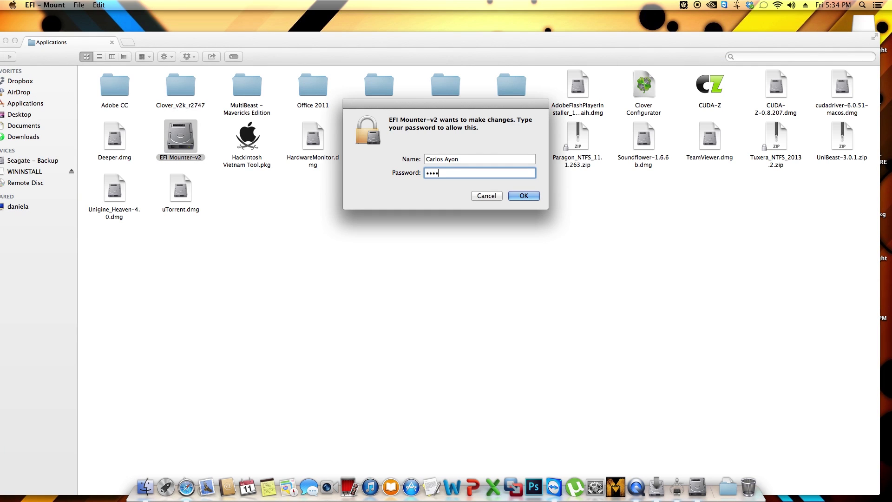
key(Return)
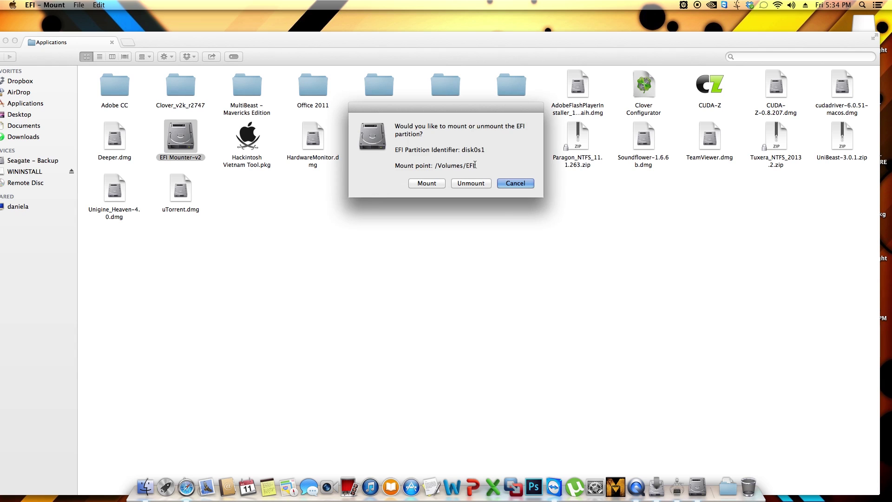
click(426, 183)
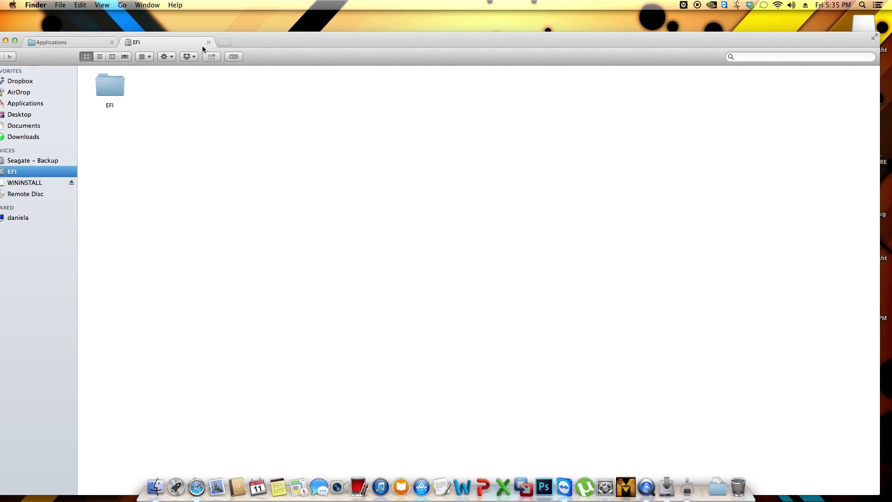
Browse the EFI partition's EFI › CLOVER › kexts folders and open 10.9
mouse_move(288, 43)
mouse_down()
mouse_move(355, 35)
mouse_move(294, 33)
mouse_up()
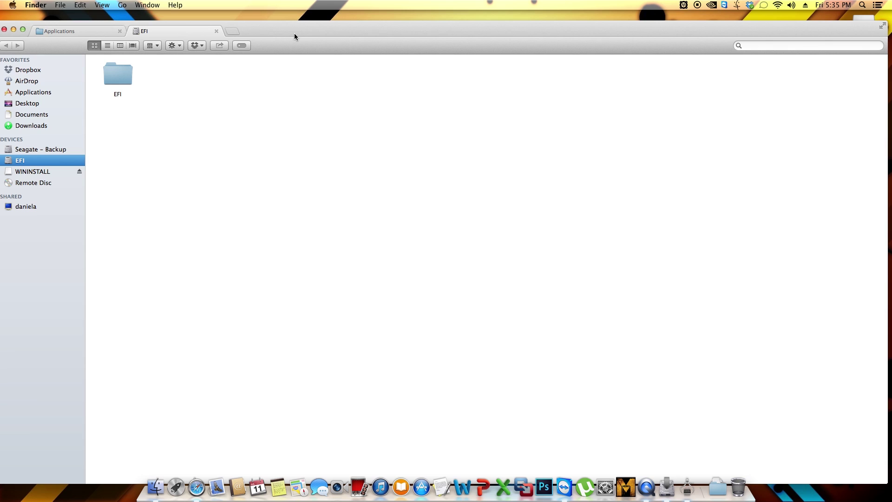
double_click(111, 76)
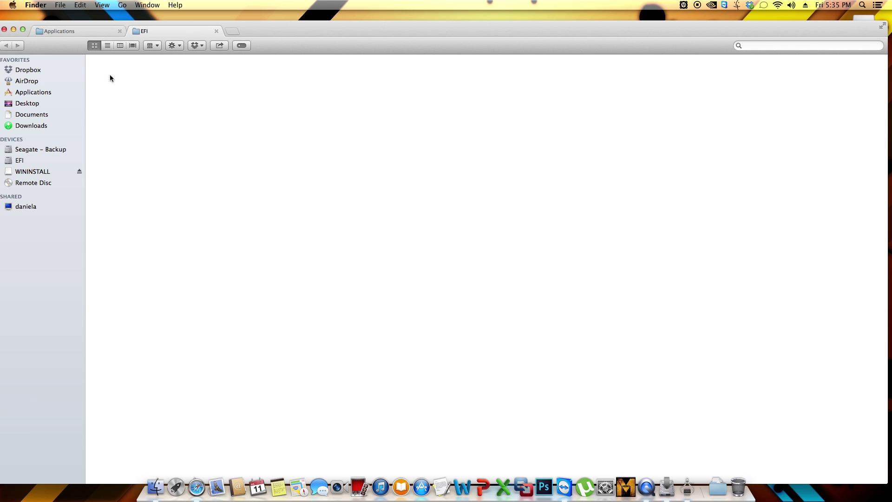
double_click(257, 76)
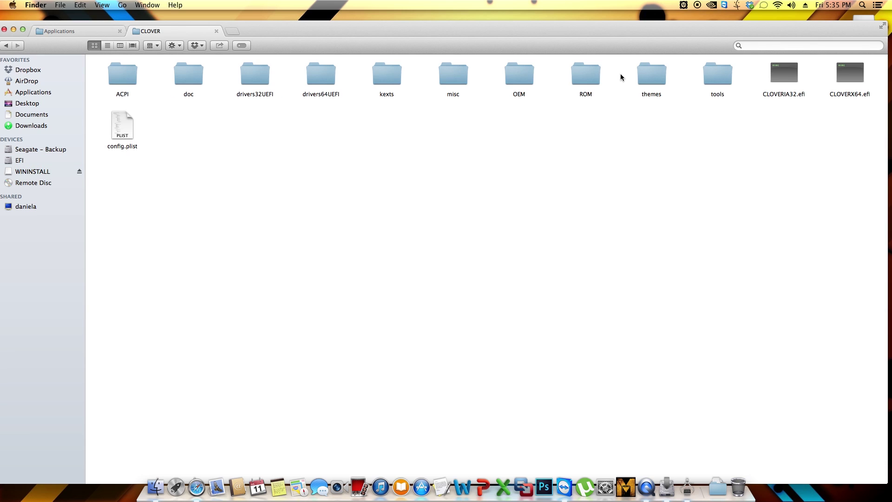
double_click(385, 78)
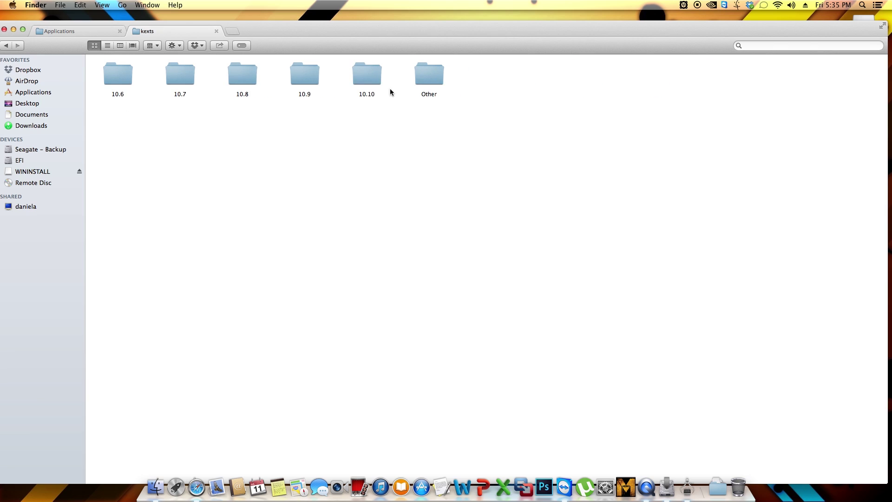
drag(381, 98, 341, 45)
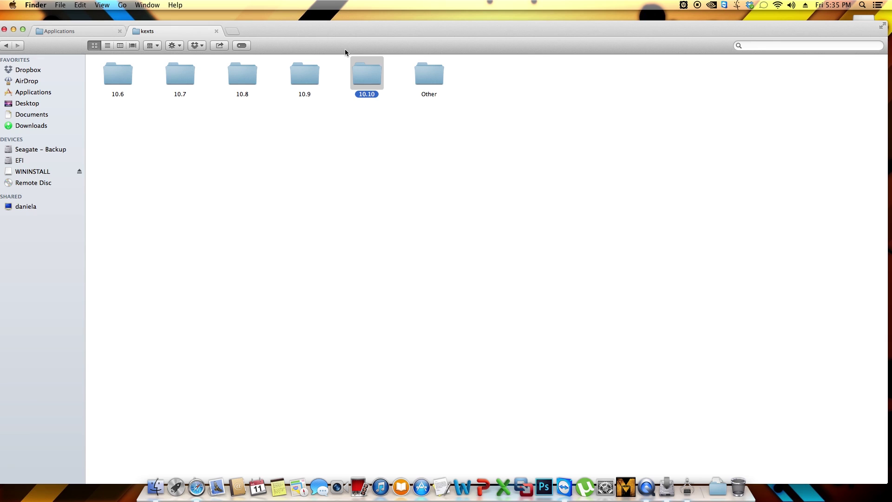
click(286, 113)
click(302, 77)
double_click(302, 80)
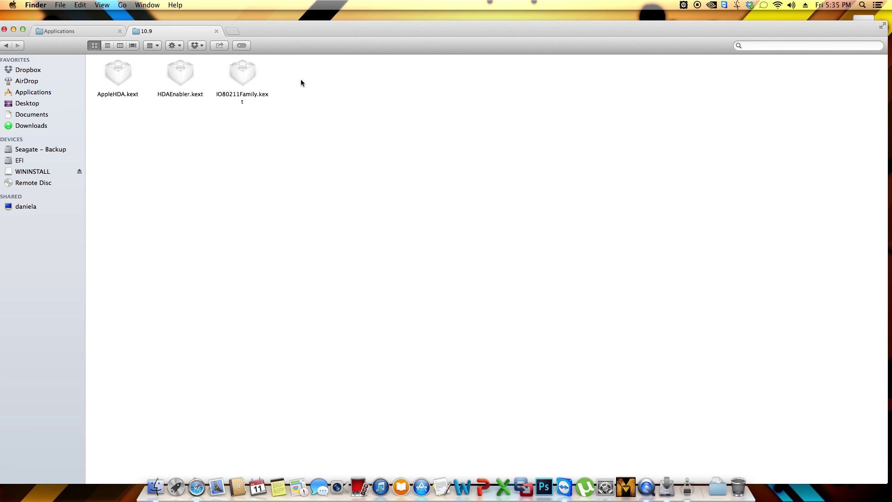
drag(290, 123, 187, 136)
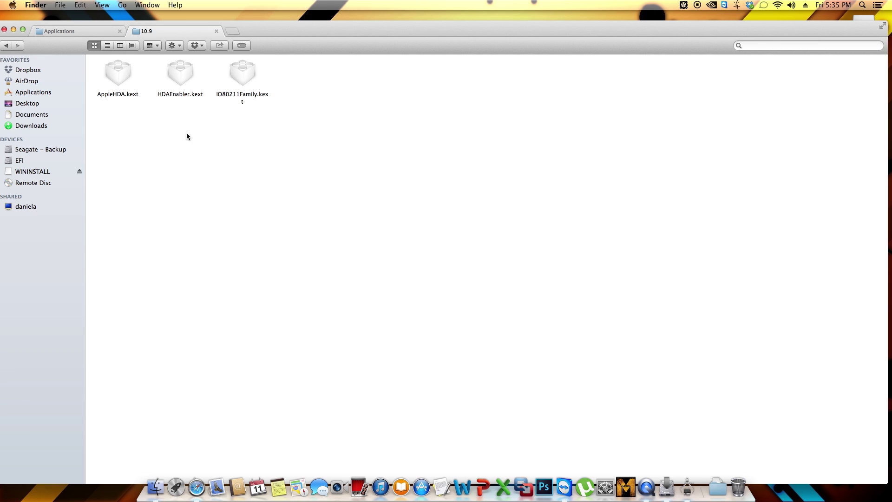
Go back step by step to the EFI partition's top level
click(7, 46)
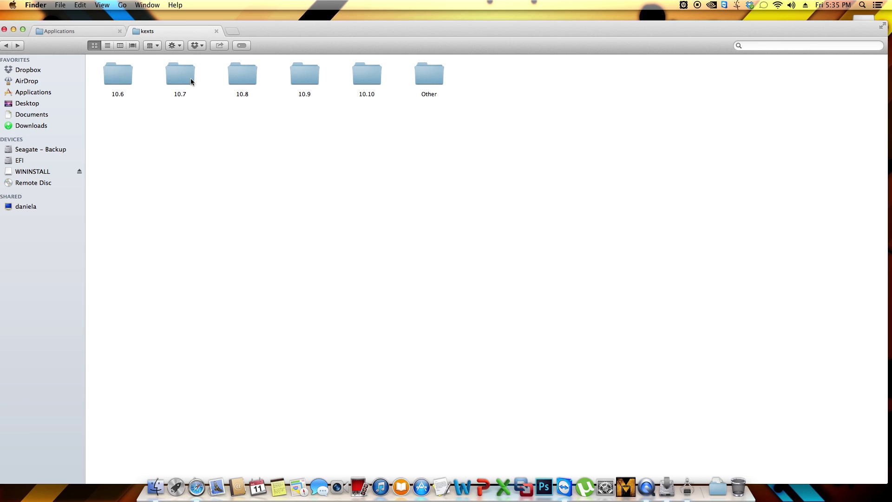
click(5, 46)
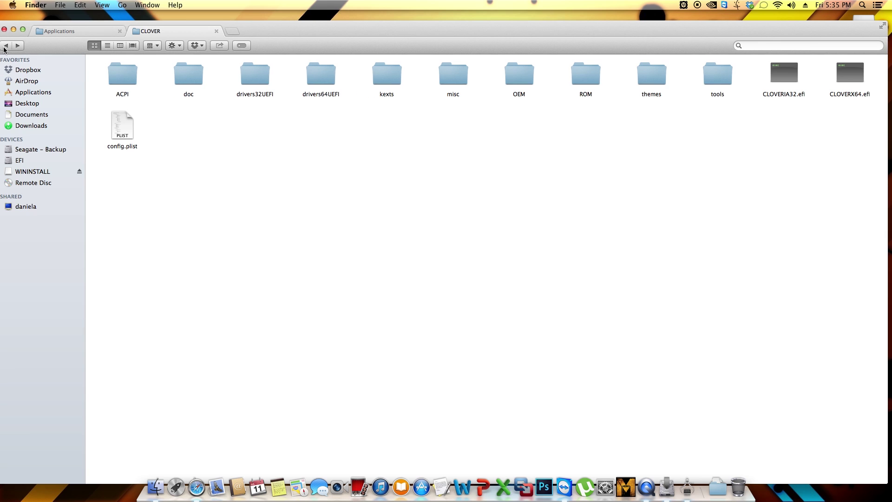
click(5, 47)
click(5, 46)
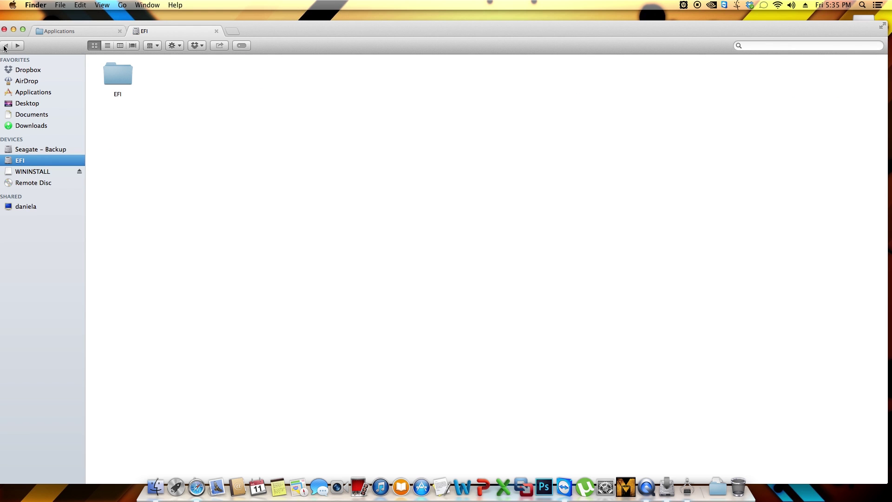
drag(298, 32, 321, 35)
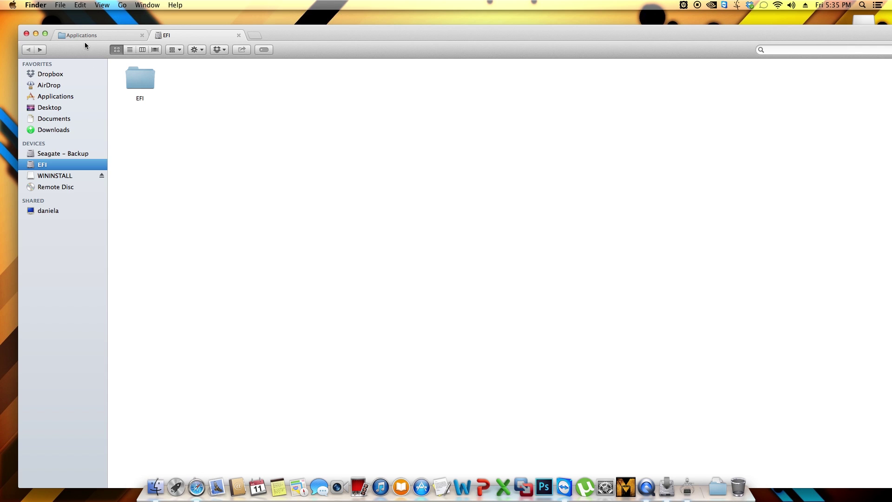
click(96, 34)
Launch Clover Configurator and import config.plist from the EFI partition's EFI/CLOVER folder
double_click(683, 85)
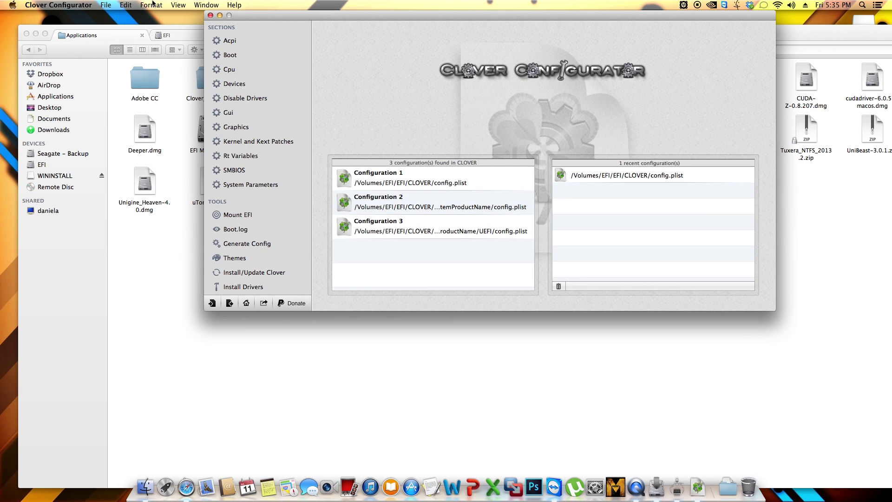
drag(261, 17, 224, 34)
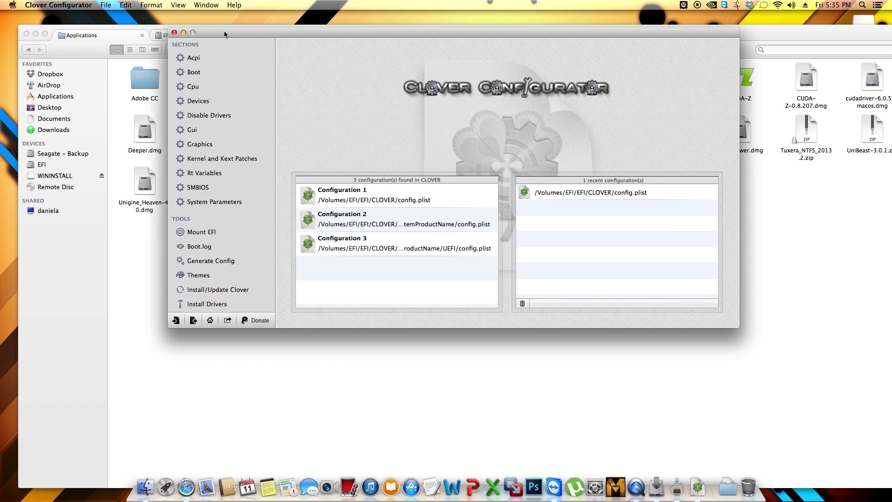
click(106, 5)
click(119, 31)
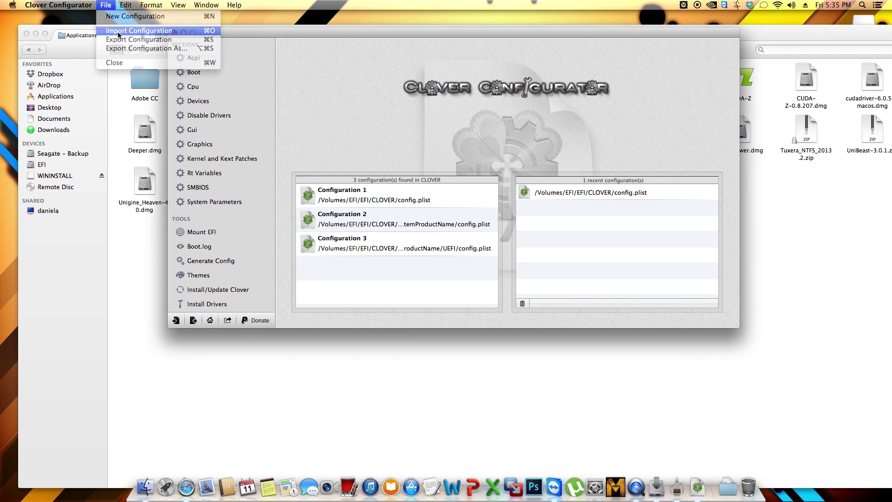
click(314, 168)
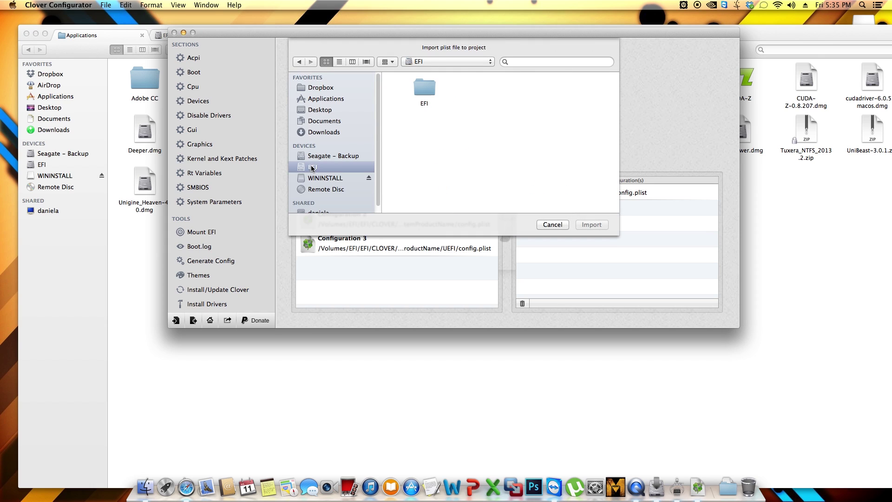
double_click(424, 88)
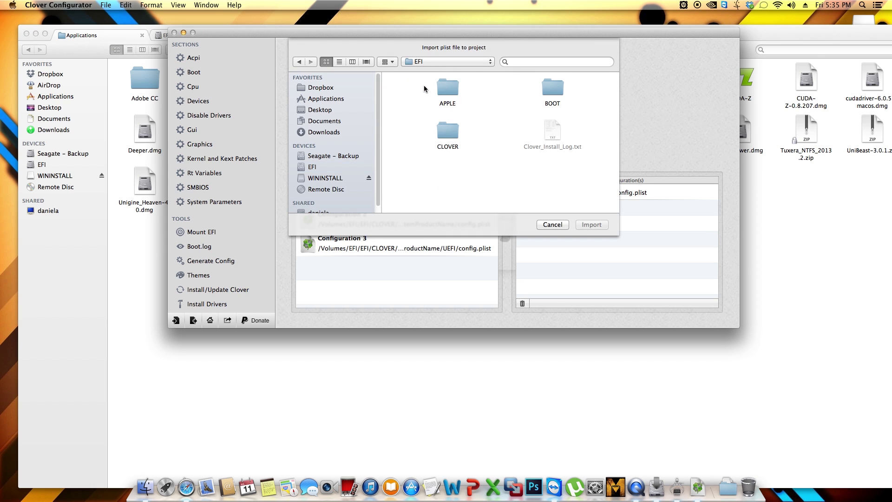
double_click(450, 132)
click(544, 135)
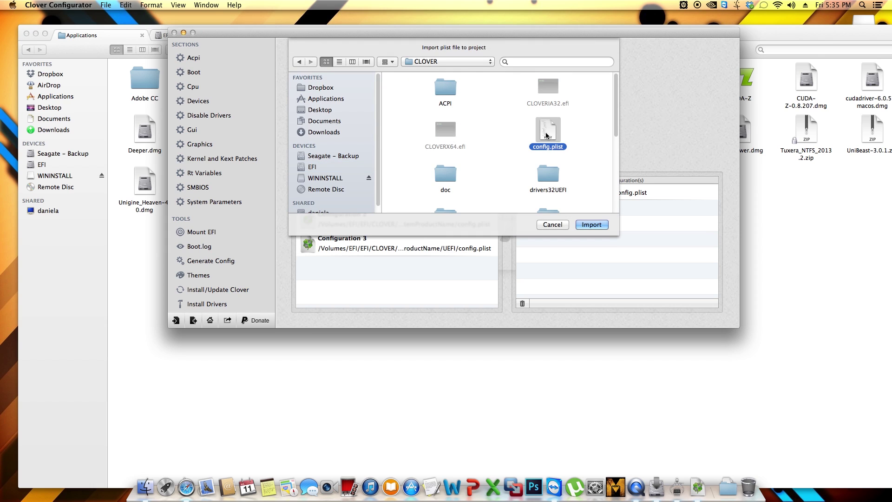
click(589, 224)
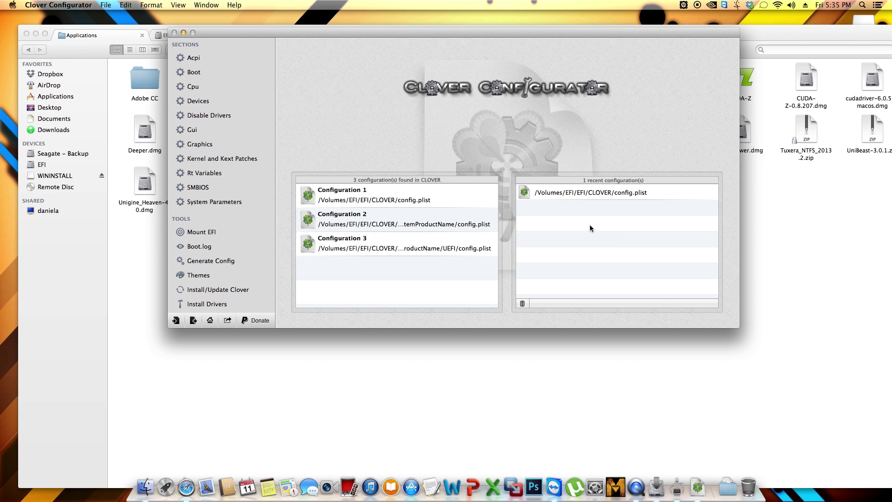
click(205, 191)
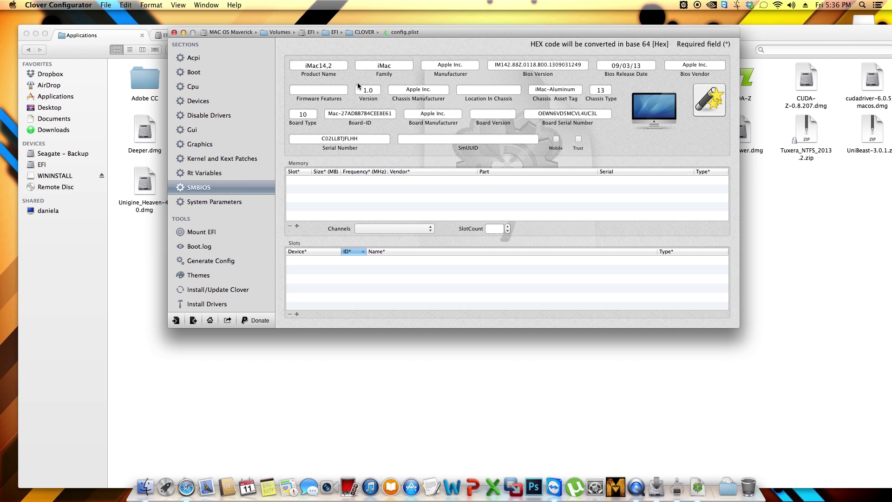
Step through the Cpu, Boot, Disable Drivers and Devices sections, ending on Kernel and Kext Patches
click(208, 89)
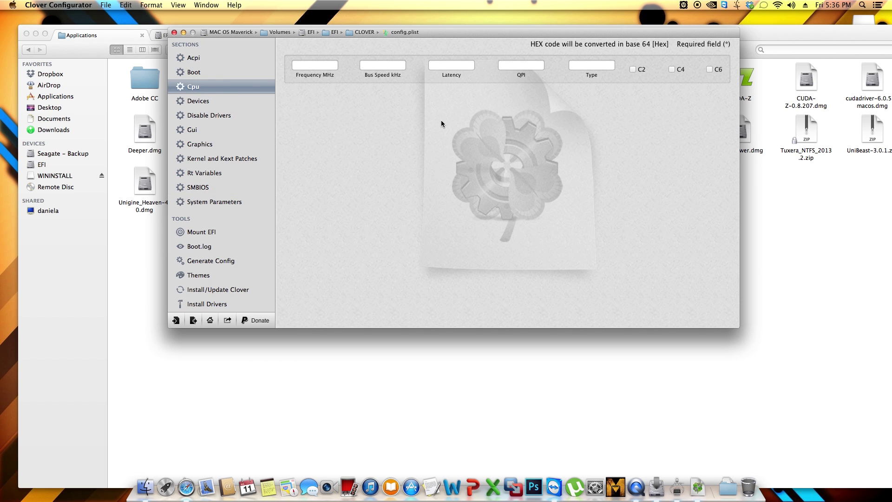
click(214, 75)
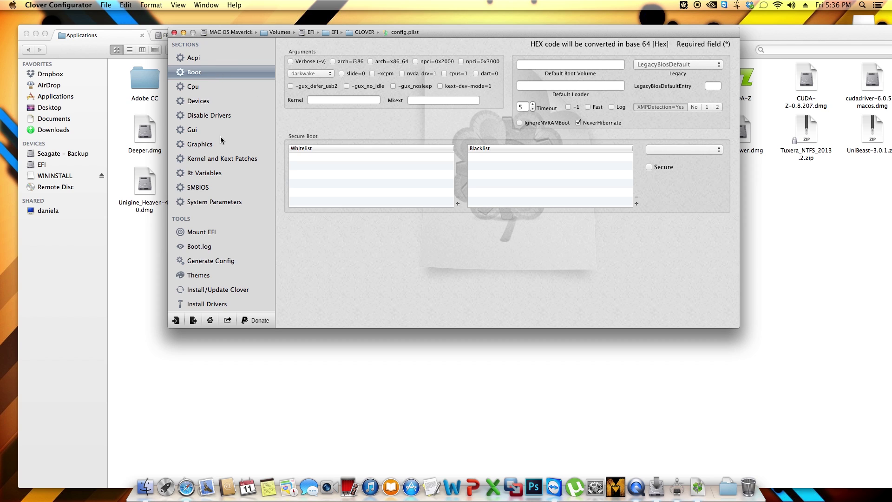
click(207, 116)
click(228, 100)
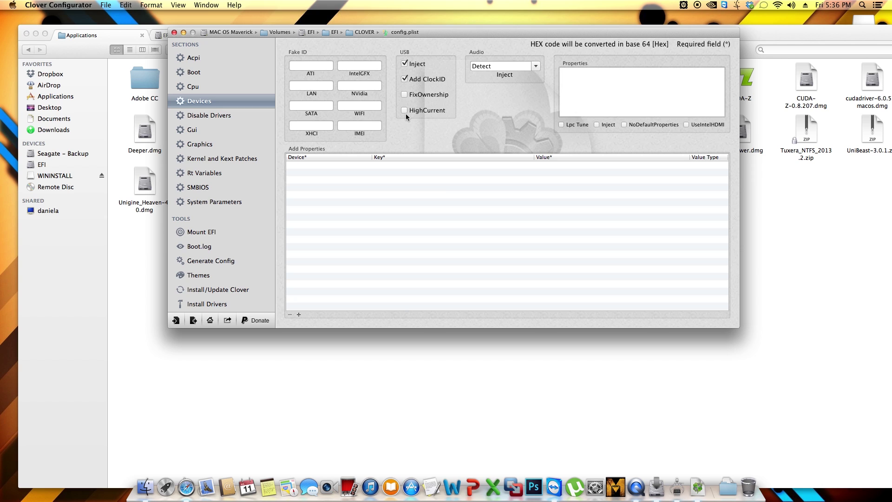
click(210, 160)
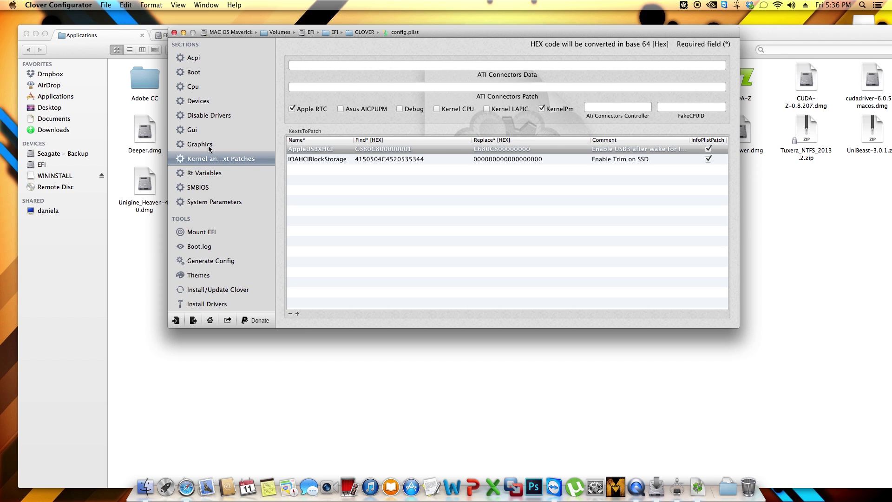
Look over the Graphics settings, then switch to the Themes section
click(209, 146)
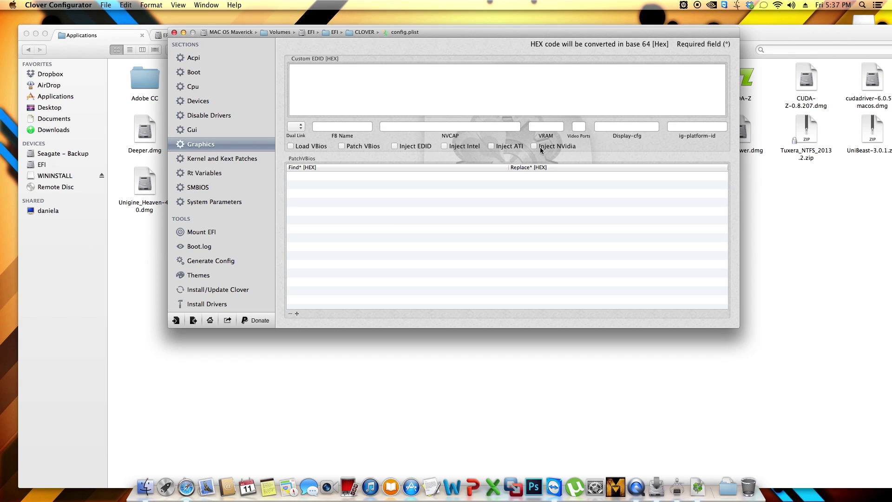
click(195, 278)
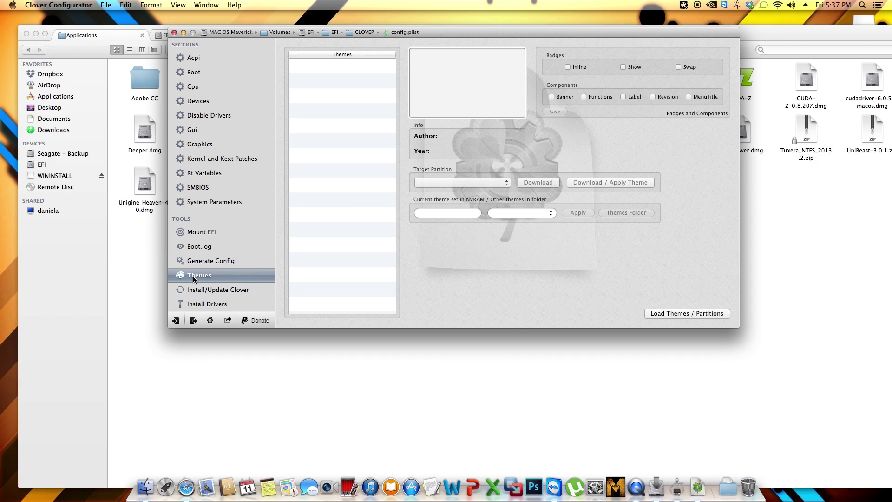
Load the theme list with EFI as target partition and pick magnifico after previewing os_box and metal
click(675, 313)
click(493, 184)
click(527, 164)
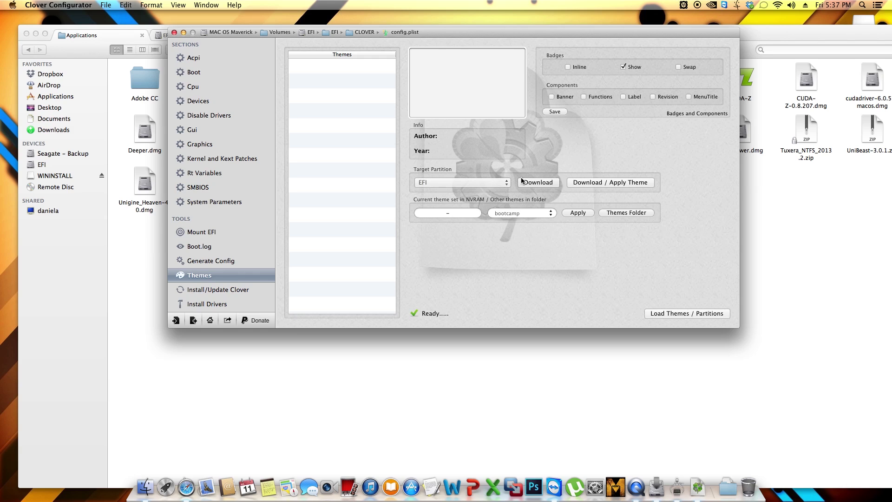
click(487, 186)
click(487, 186)
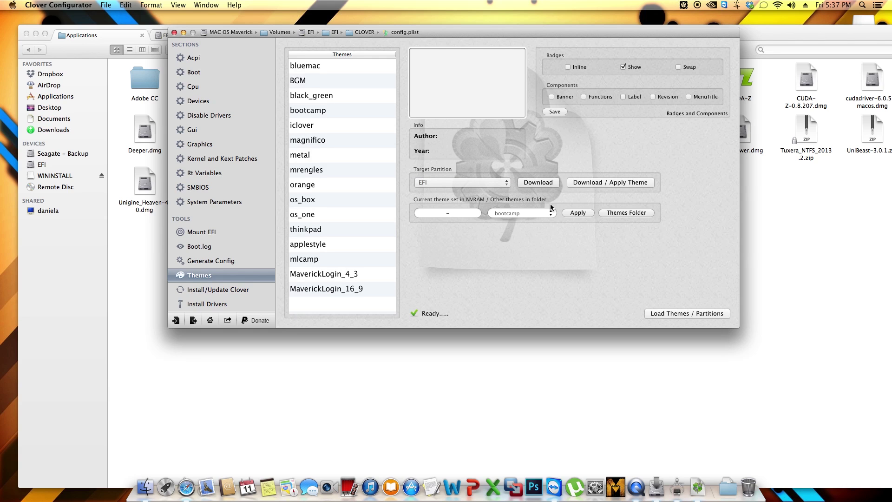
click(359, 197)
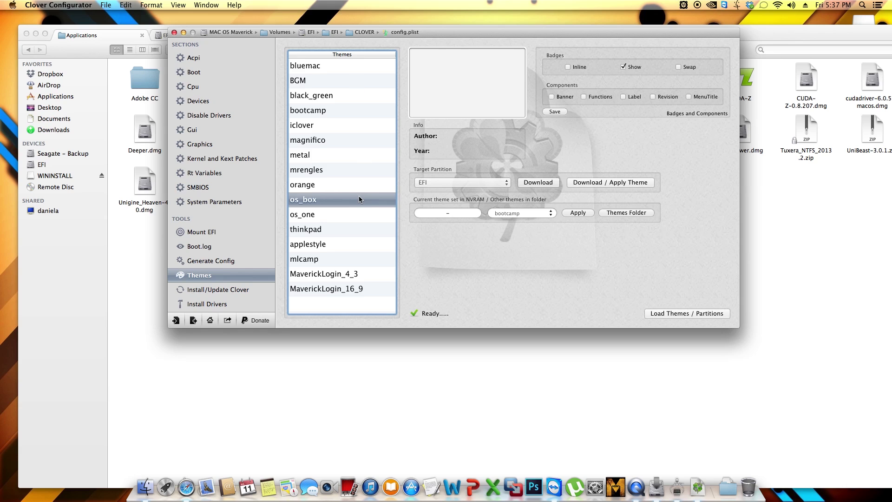
click(333, 139)
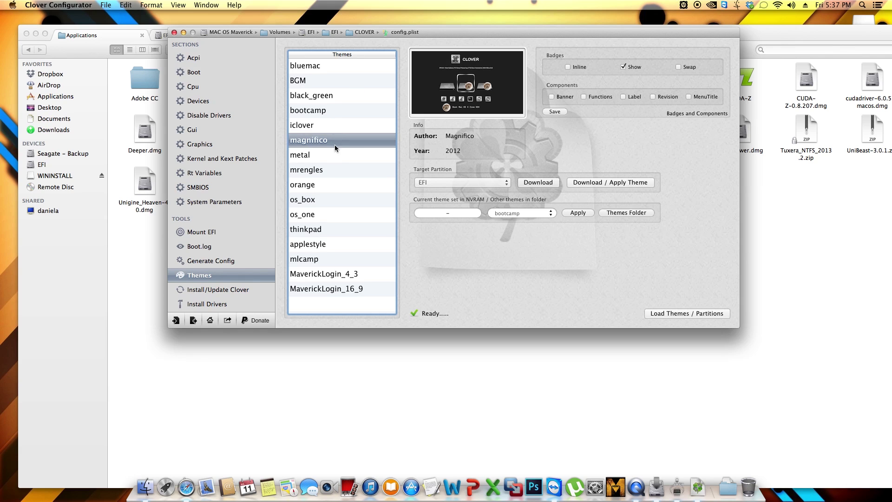
click(333, 154)
click(333, 142)
Download magnifico to the EFI partition and set it as the current theme
click(539, 182)
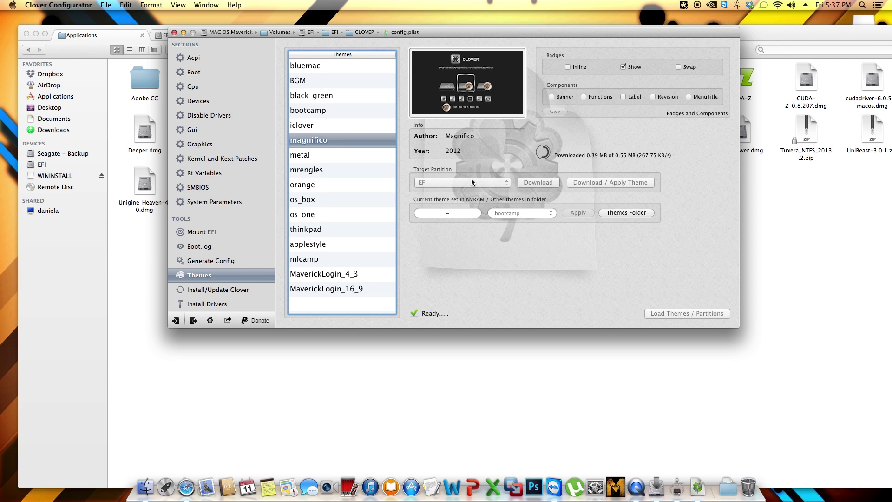
click(549, 213)
click(519, 227)
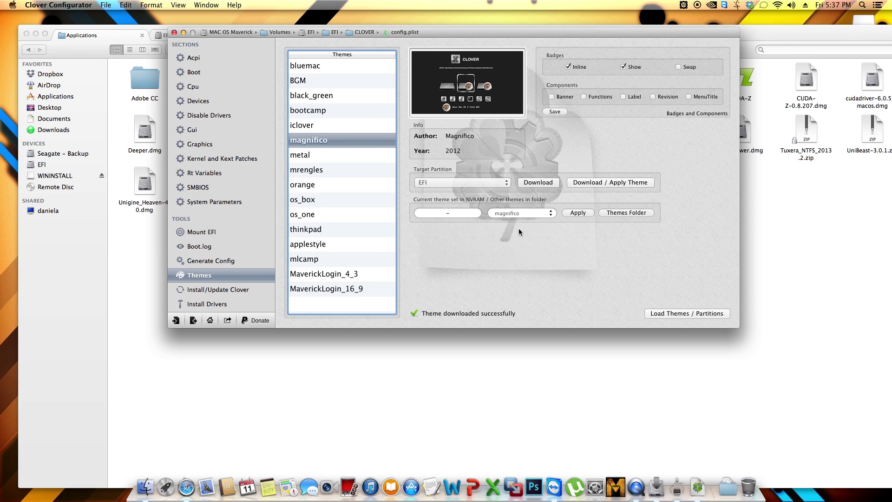